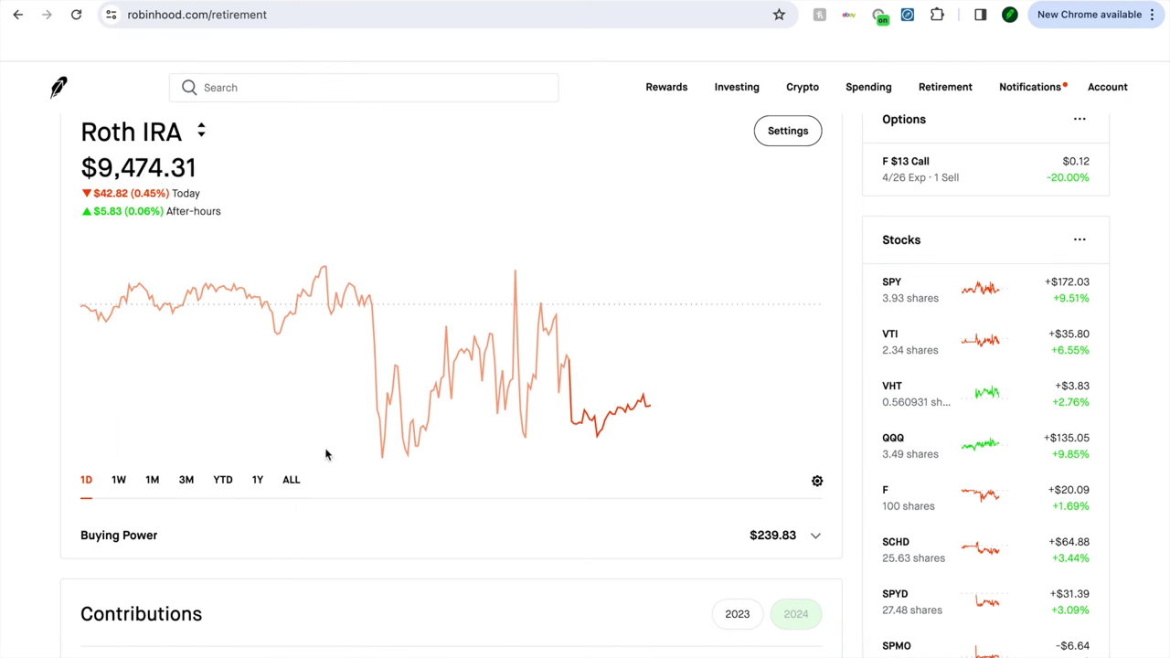
Step: Look over the Roth IRA's 2024 contributions and IRA match on the retirement page
{"action": "scroll", "coordinate": [728, 577], "scroll_direction": "down", "scroll_amount": 3}
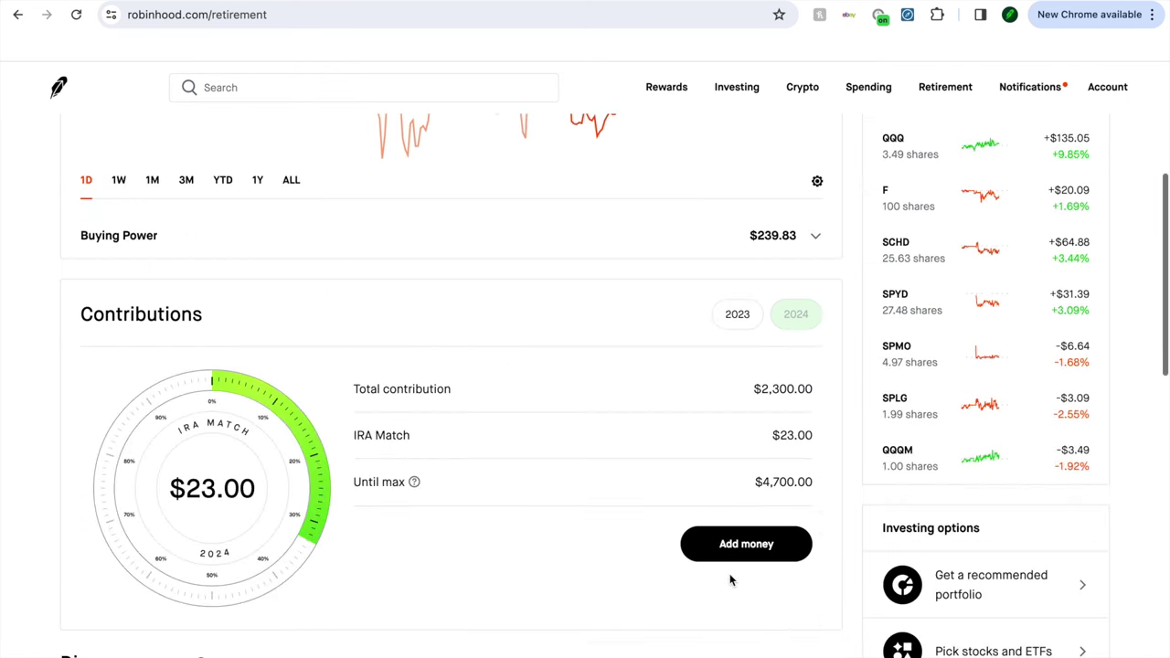
{"action": "scroll", "coordinate": [619, 364], "scroll_direction": "up", "scroll_amount": 4}
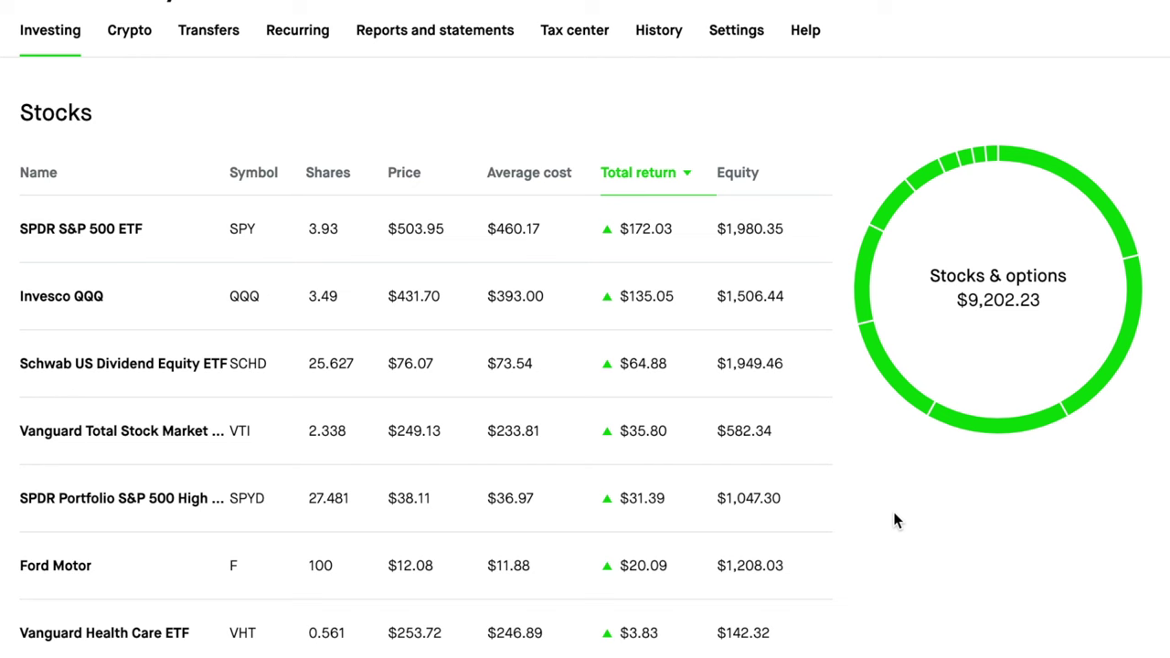
Step: Switch to the Finances spreadsheet in Google Sheets and view the deposit schedule and the monthly and cumulative dividend charts
{"action": "key", "text": "ctrl+Left"}
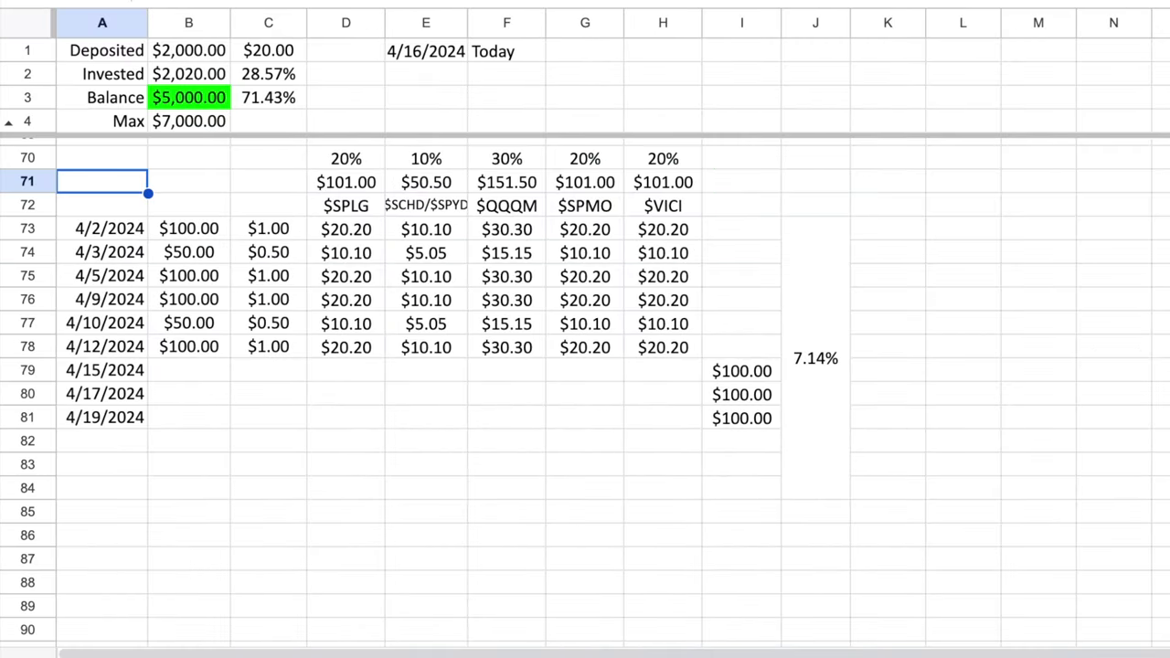
{"action": "key", "text": "ctrl+Left"}
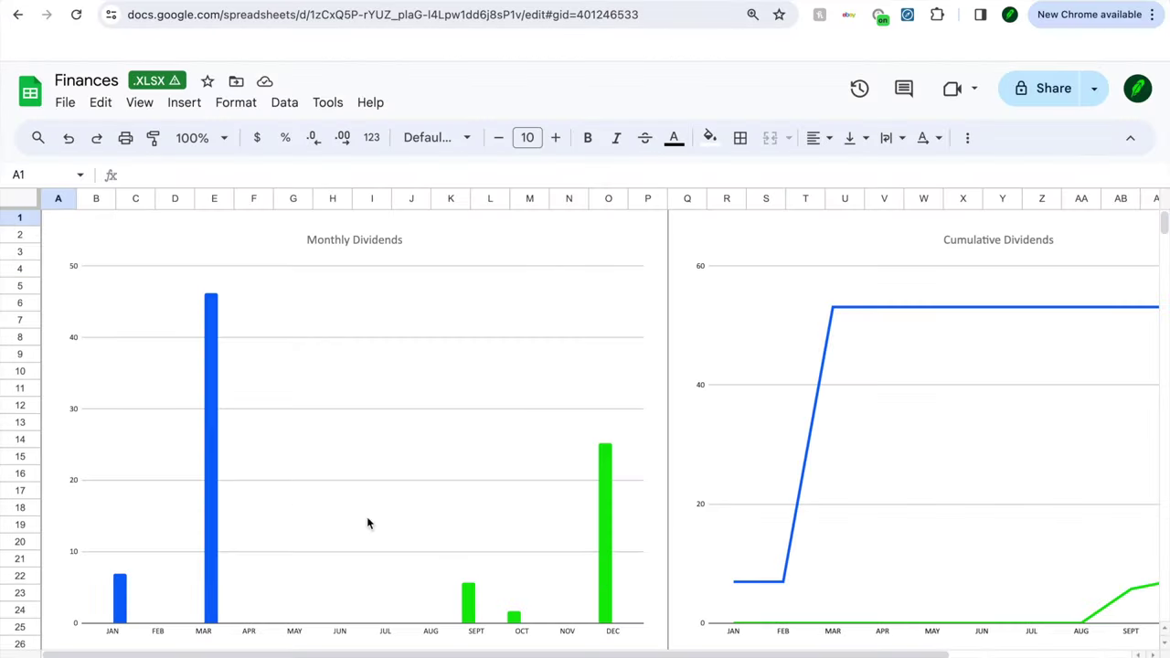
{"action": "scroll", "coordinate": [410, 525], "scroll_direction": "down", "scroll_amount": 2}
{"action": "scroll", "coordinate": [411, 532], "scroll_direction": "down", "scroll_amount": 1}
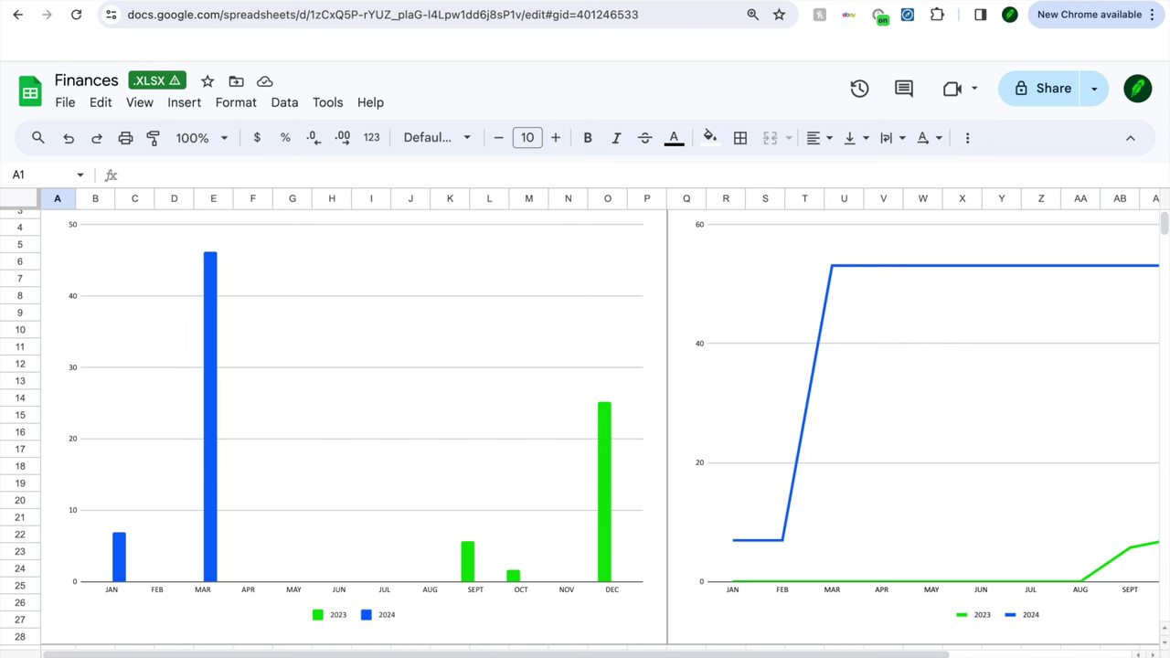
Step: Switch back to Robinhood and view the Roth IRA's performance over one week, one month, three months, year to date and one year
{"action": "key", "text": "ctrl+Left"}
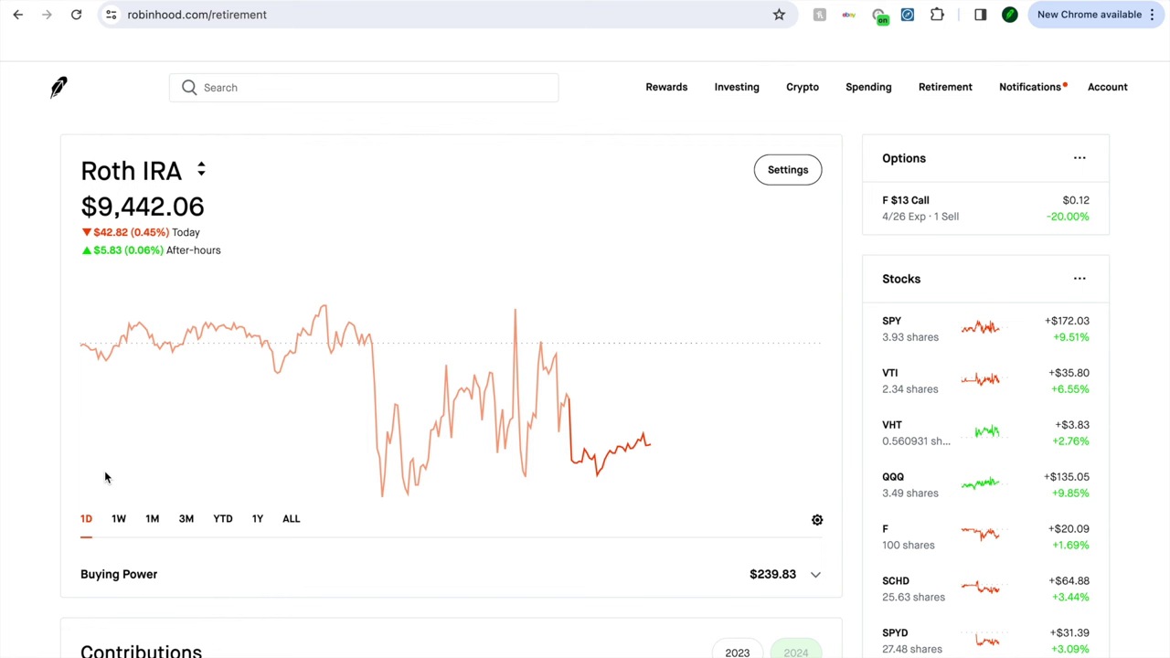
{"action": "left_click", "coordinate": [119, 519]}
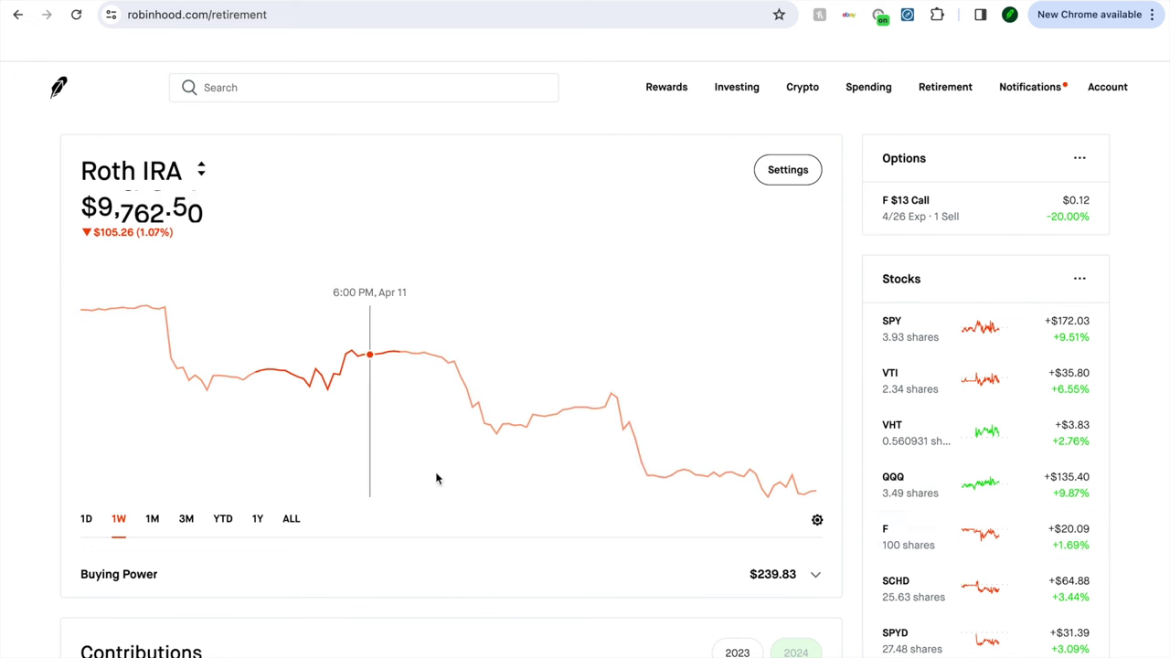
{"action": "left_click", "coordinate": [153, 519]}
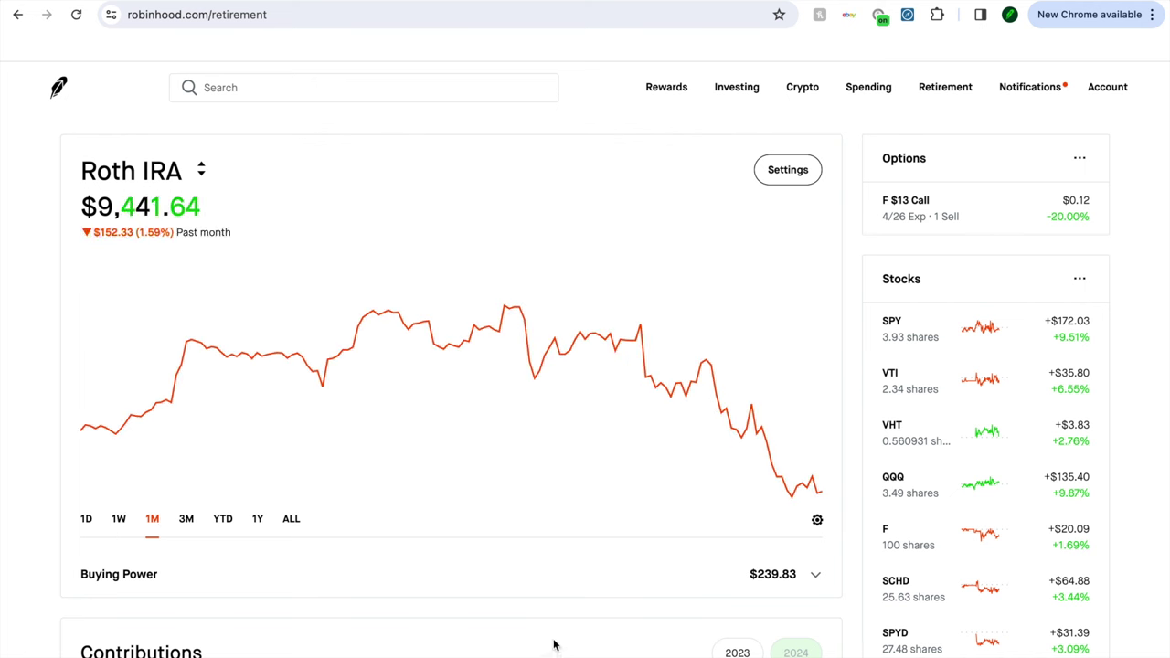
{"action": "left_click", "coordinate": [187, 519]}
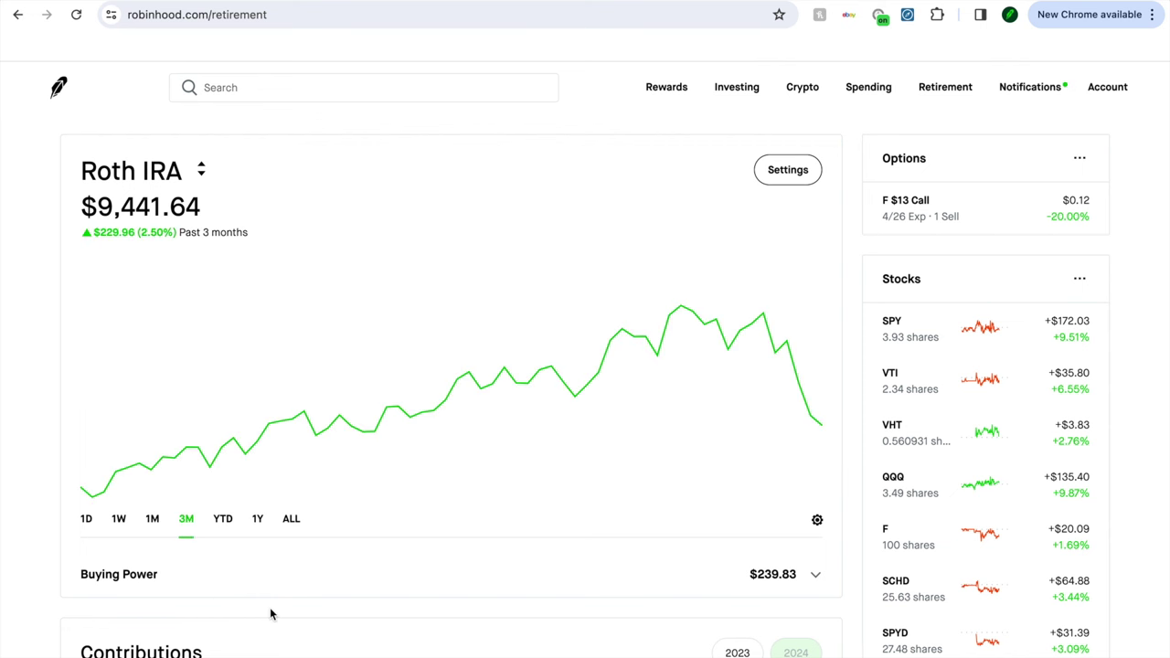
{"action": "left_click", "coordinate": [223, 521]}
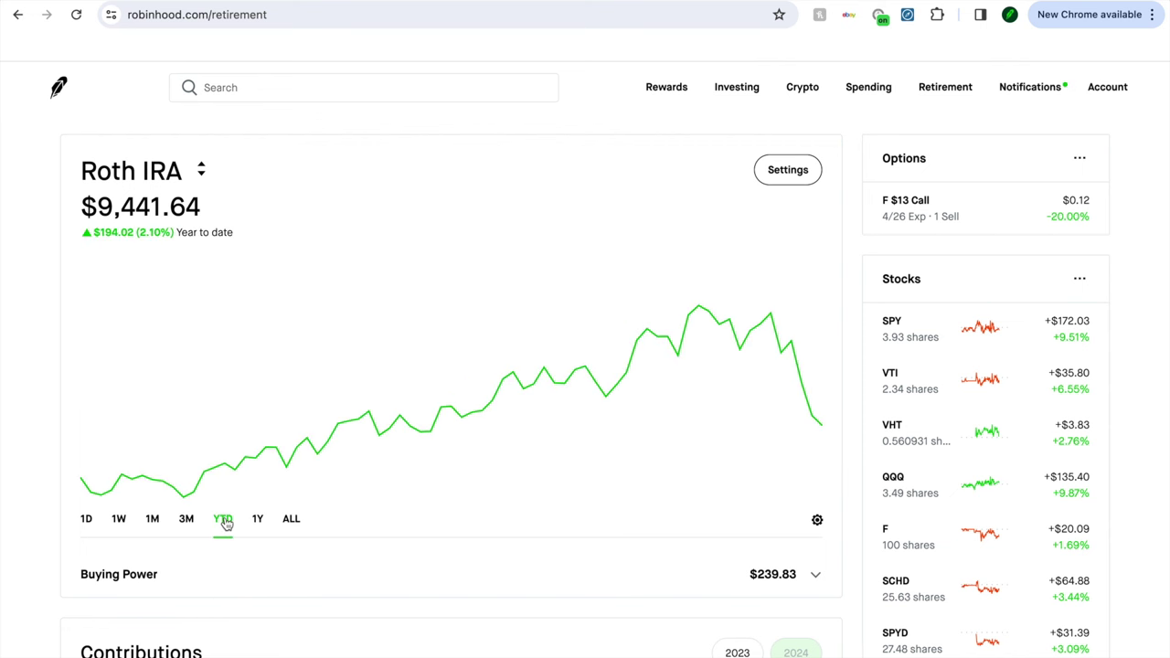
{"action": "mouse_move", "coordinate": [752, 357]}
{"action": "left_click", "coordinate": [258, 528]}
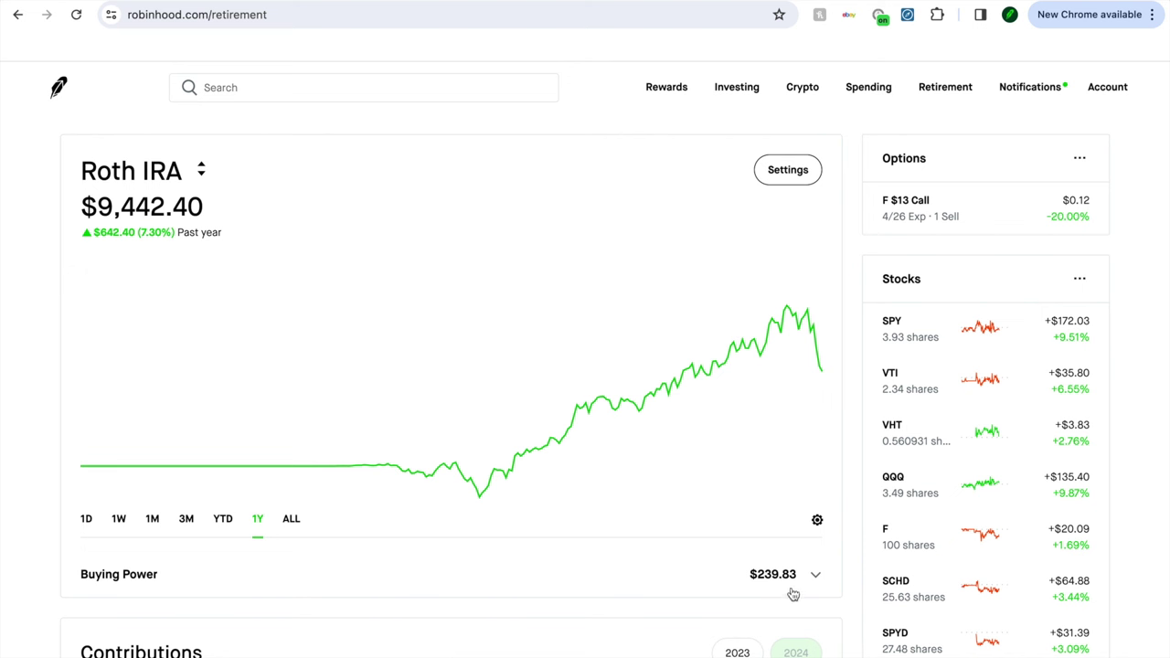
Step: Compare the Roth IRA's contribution summaries for 2023 and 2024, ending on 2024
{"action": "scroll", "coordinate": [793, 594], "scroll_direction": "down", "scroll_amount": 1}
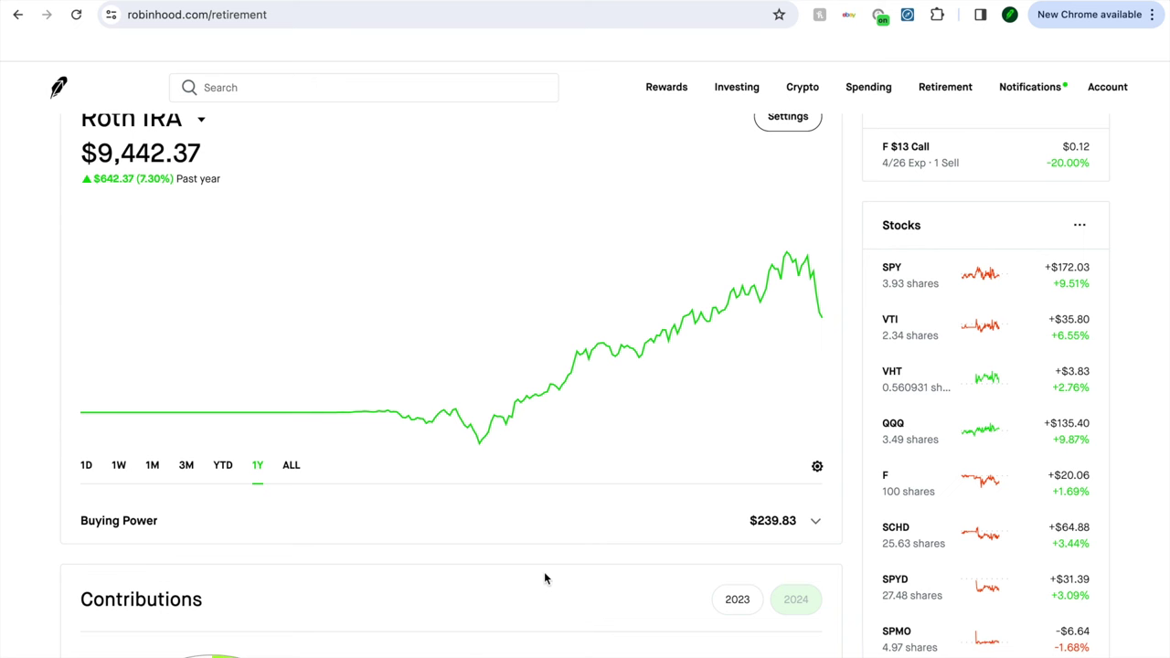
{"action": "scroll", "coordinate": [545, 577], "scroll_direction": "down", "scroll_amount": 3}
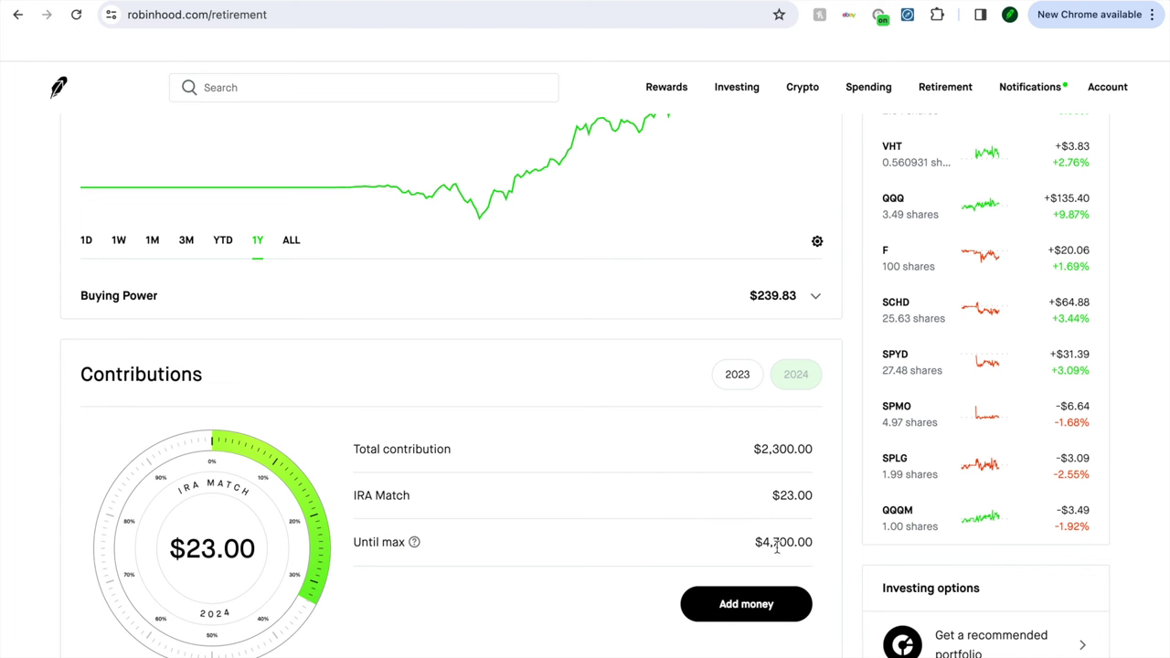
{"action": "left_click", "coordinate": [735, 378]}
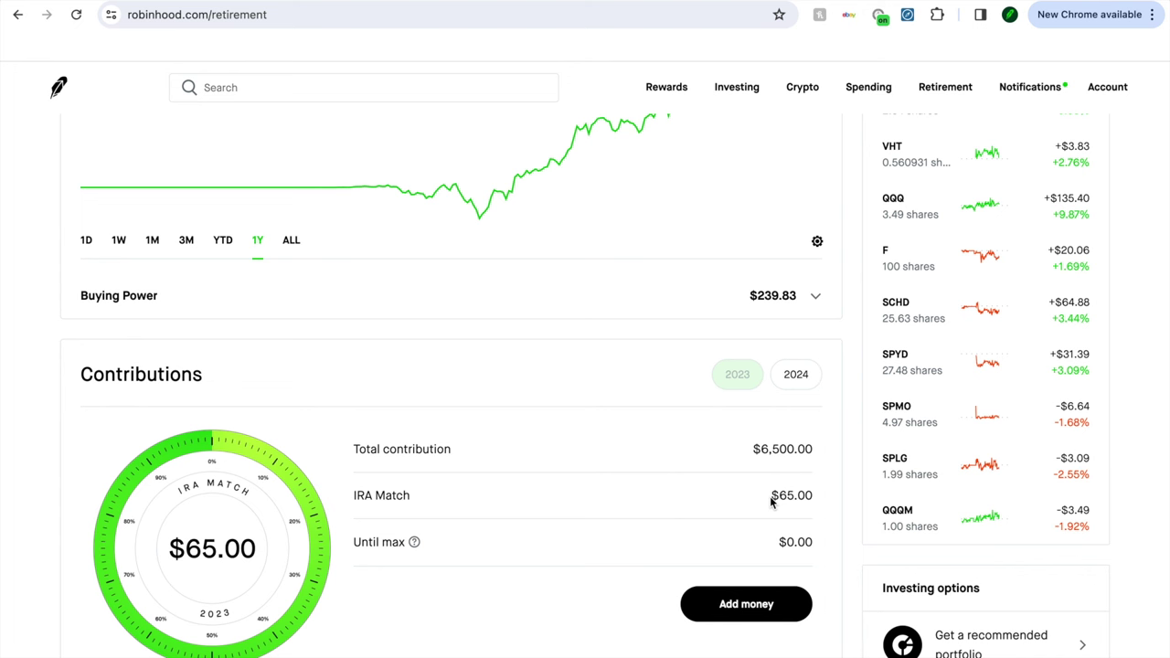
{"action": "left_click", "coordinate": [794, 389]}
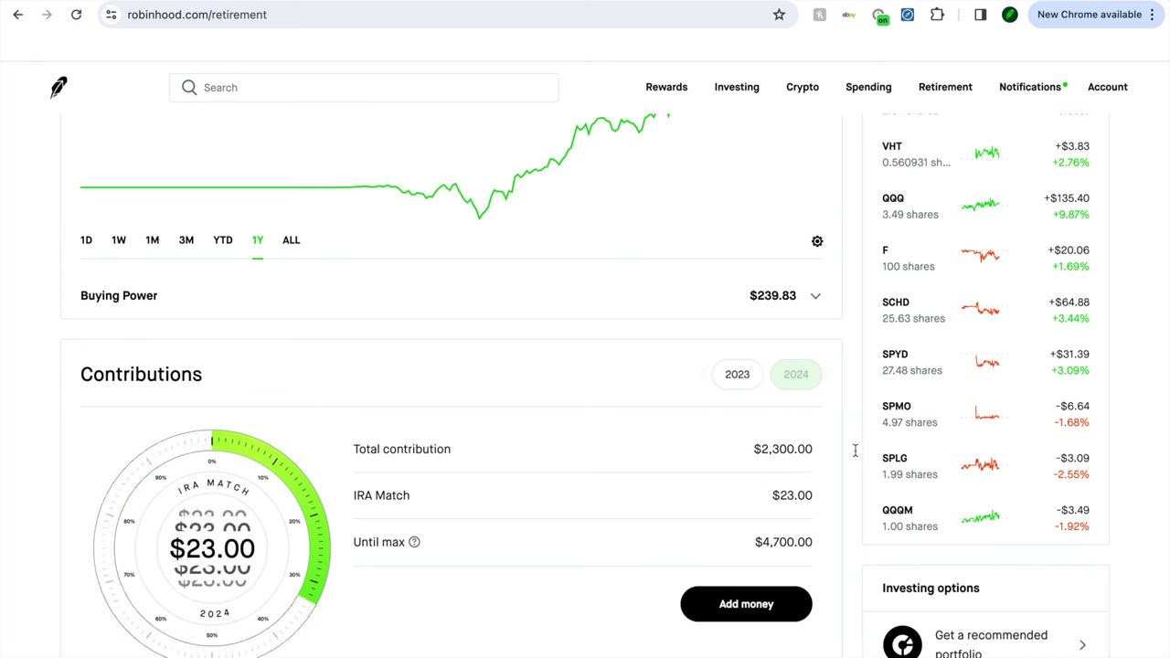
{"action": "scroll", "coordinate": [969, 417], "scroll_direction": "down", "scroll_amount": 1}
Step: Open the F $13 Call position from the Roth IRA's options and show its one-week price chart
{"action": "scroll", "coordinate": [969, 416], "scroll_direction": "up", "scroll_amount": 6}
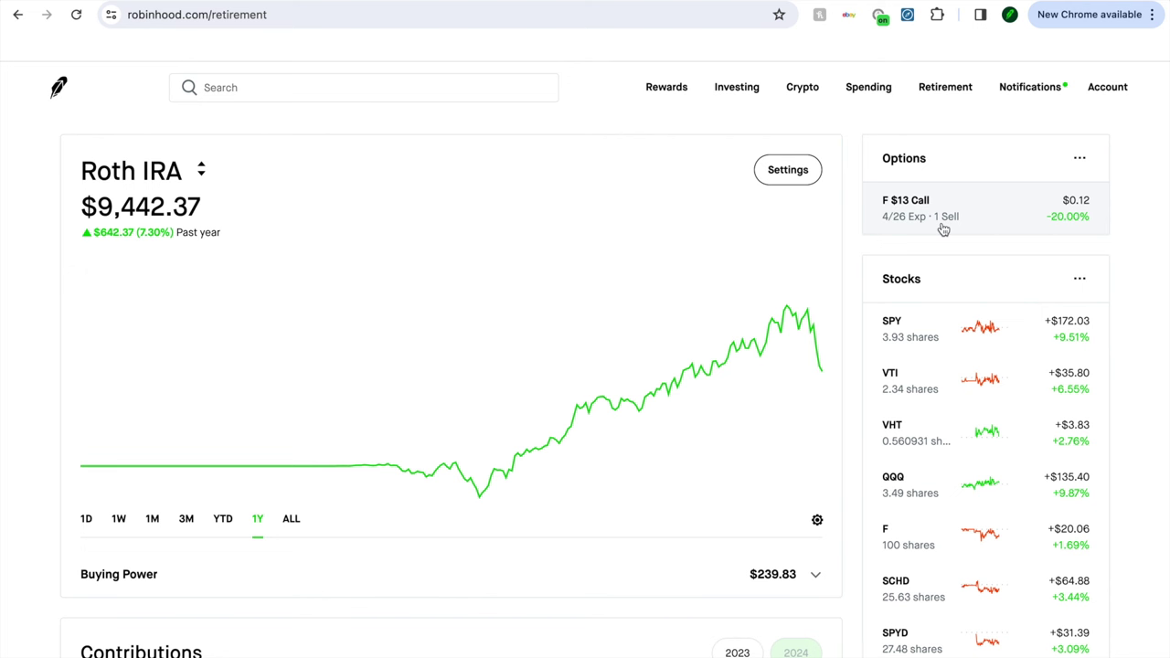
{"action": "left_click", "coordinate": [921, 222]}
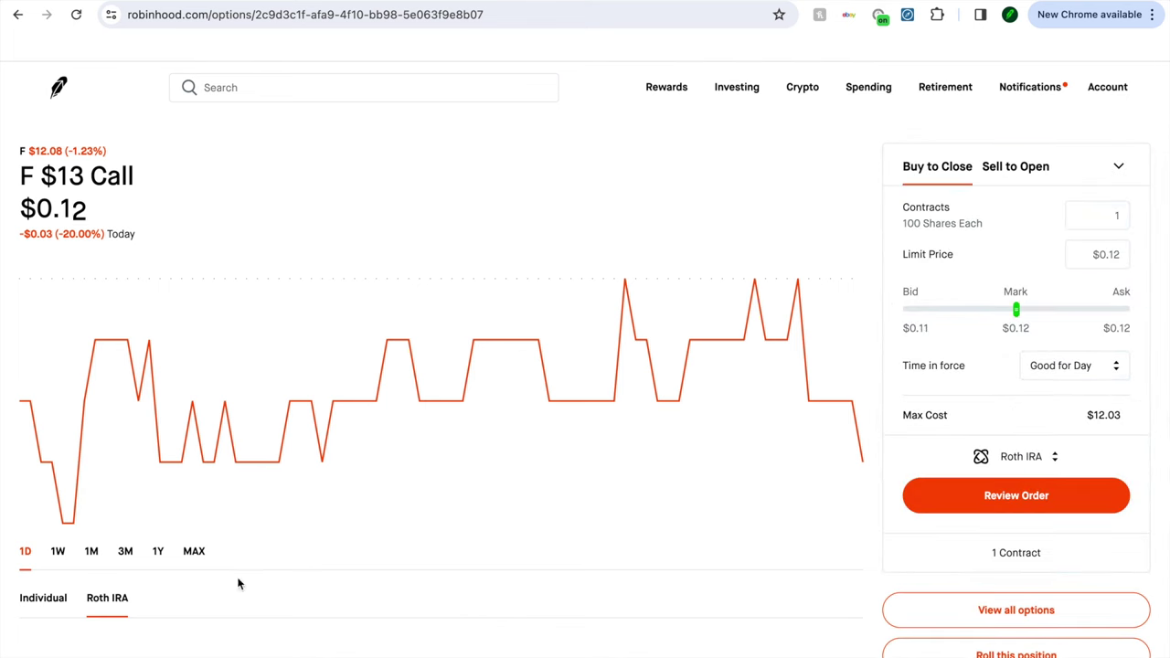
{"action": "left_click", "coordinate": [66, 571]}
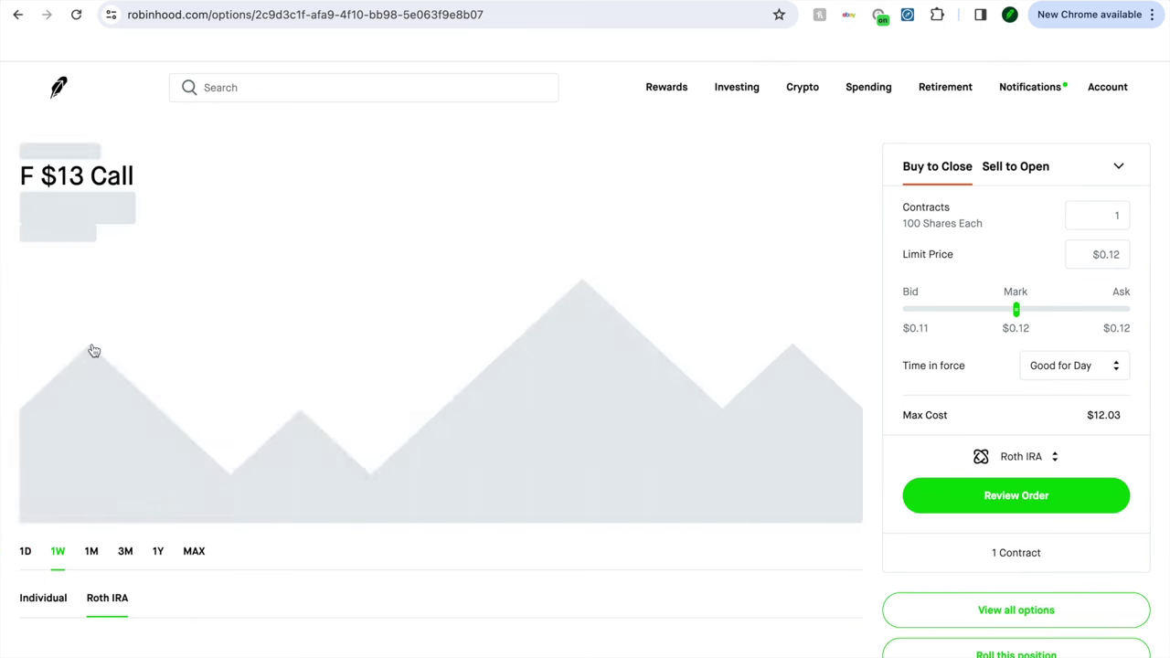
Step: Open the Ford Motor stock page from the option and review the Roth IRA position's market value, average cost and shares
{"action": "left_click", "coordinate": [87, 154]}
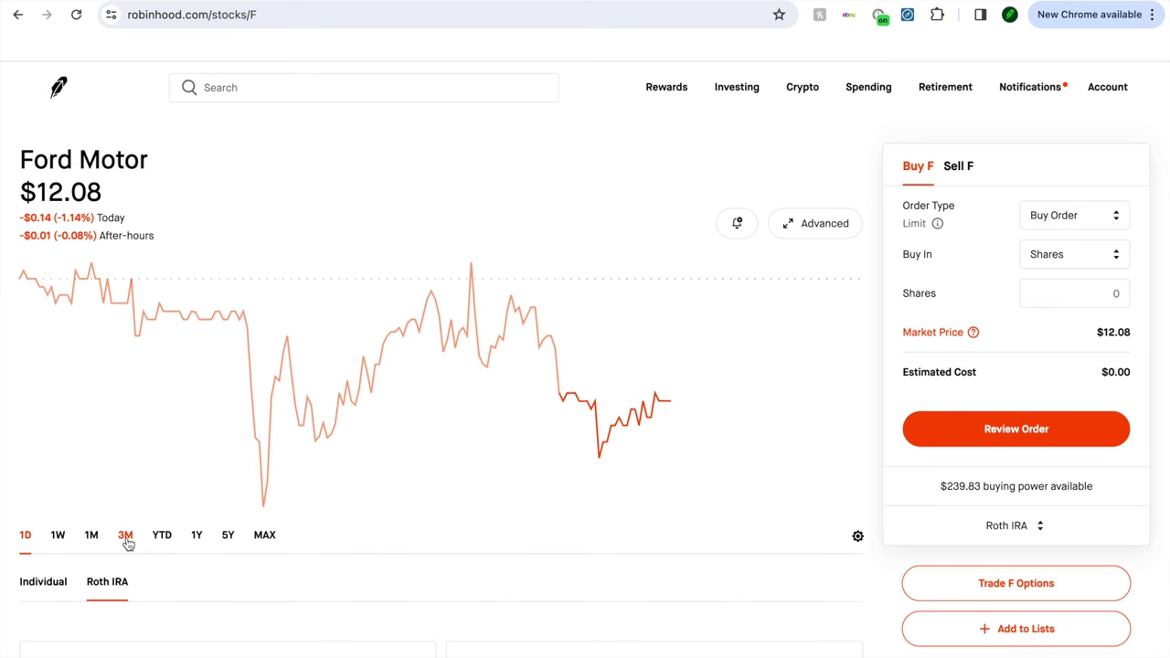
{"action": "scroll", "coordinate": [127, 543], "scroll_direction": "down", "scroll_amount": 3}
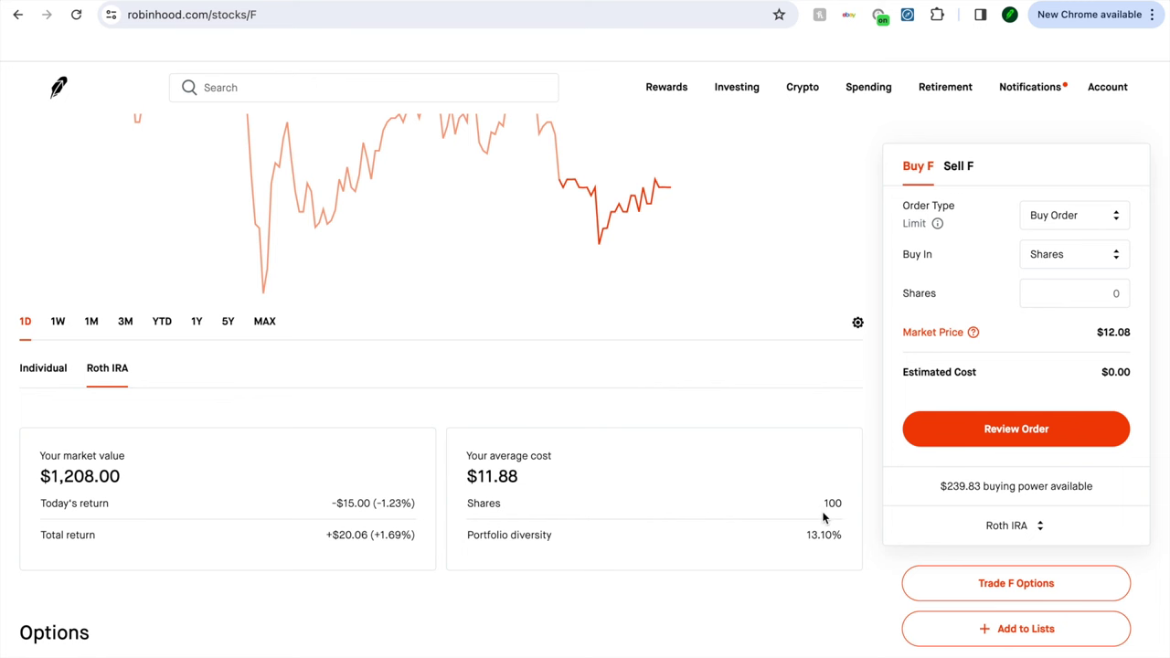
{"action": "scroll", "coordinate": [518, 475], "scroll_direction": "up", "scroll_amount": 2}
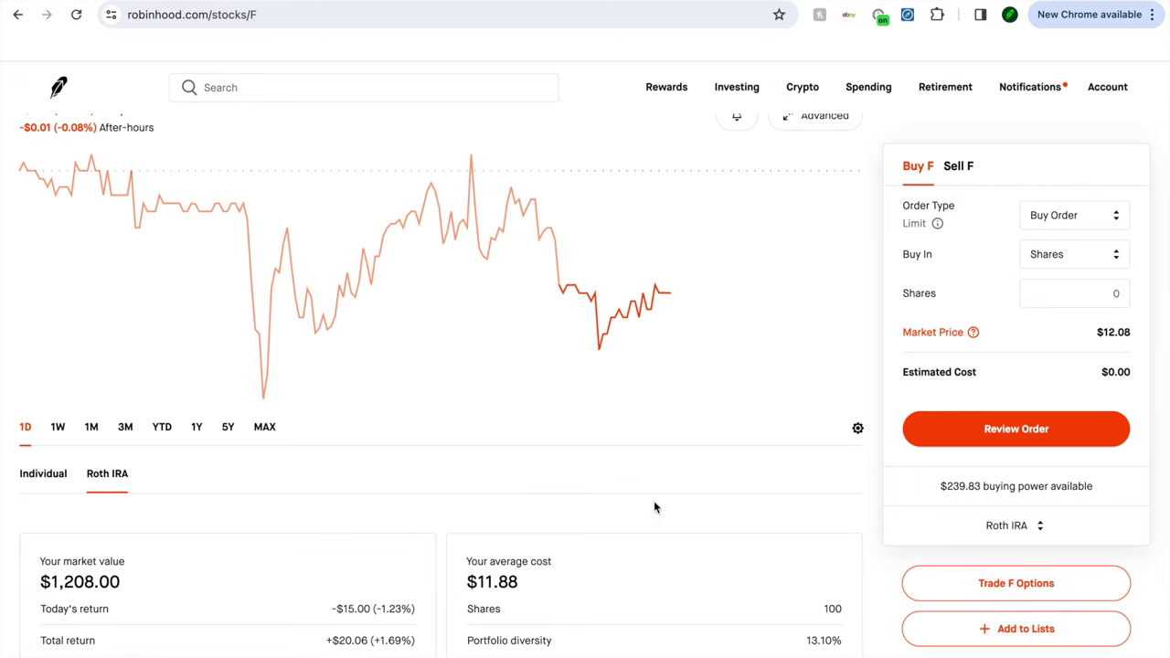
{"action": "scroll", "coordinate": [549, 551], "scroll_direction": "down", "scroll_amount": 3}
{"action": "scroll", "coordinate": [548, 552], "scroll_direction": "down", "scroll_amount": 2}
{"action": "scroll", "coordinate": [548, 551], "scroll_direction": "up", "scroll_amount": 6}
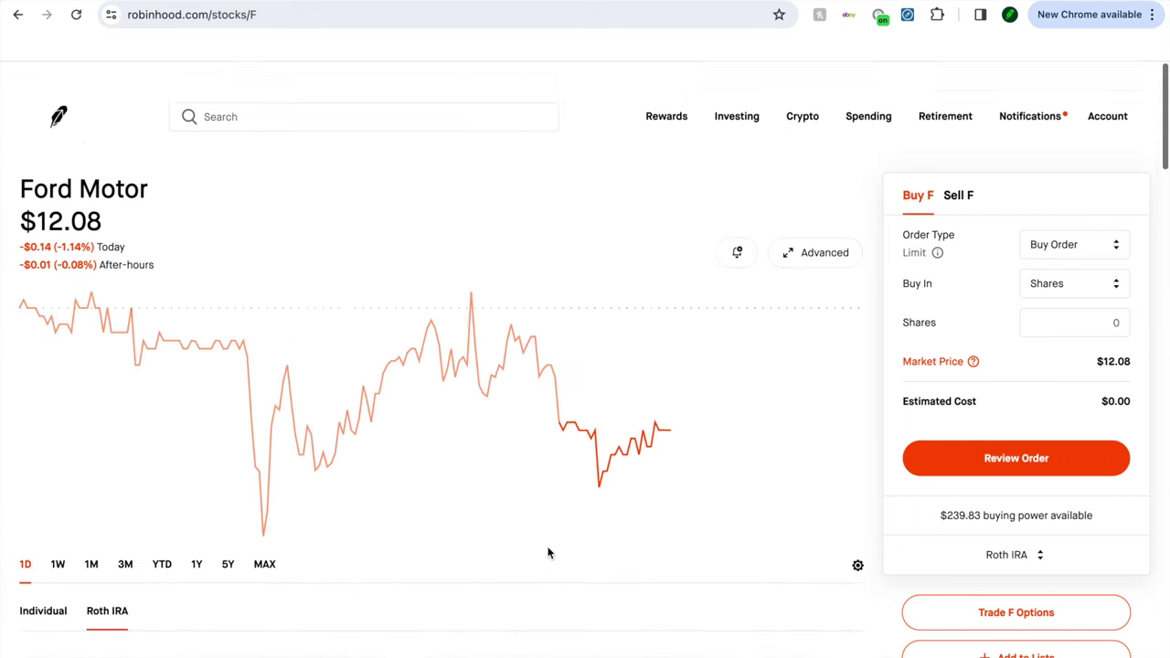
Step: Open the full Ford Motor transaction history for the Roth IRA and review the recent call sales and share purchases
{"action": "scroll", "coordinate": [548, 551], "scroll_direction": "down", "scroll_amount": 15}
{"action": "scroll", "coordinate": [548, 551], "scroll_direction": "down", "scroll_amount": 15}
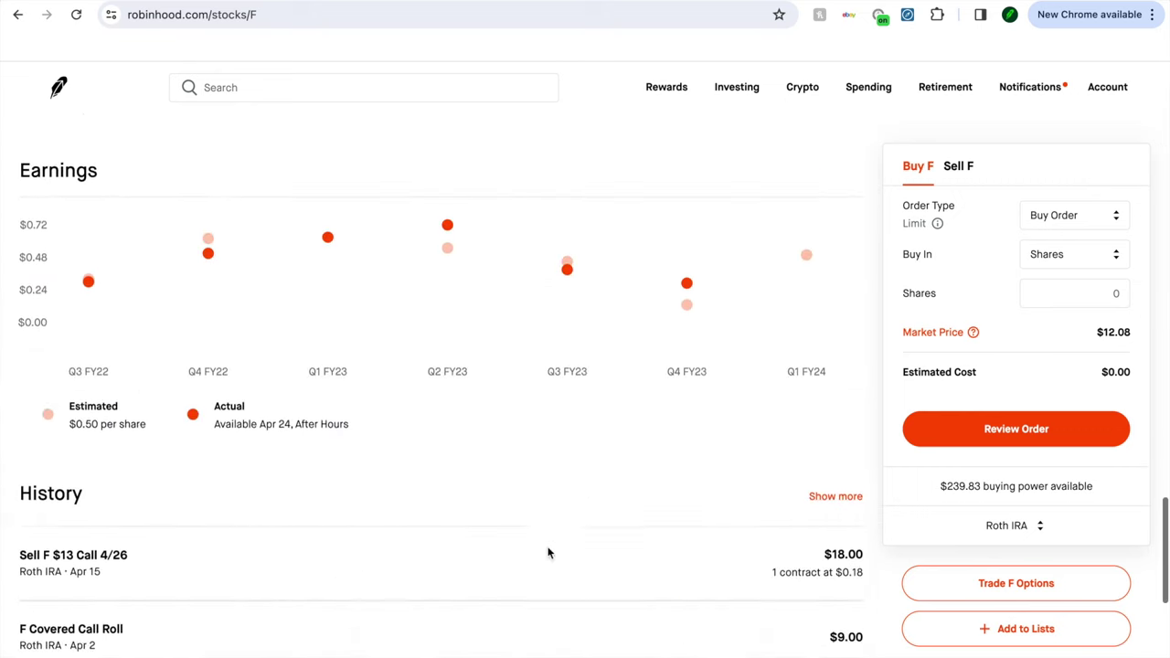
{"action": "scroll", "coordinate": [590, 519], "scroll_direction": "up", "scroll_amount": 2}
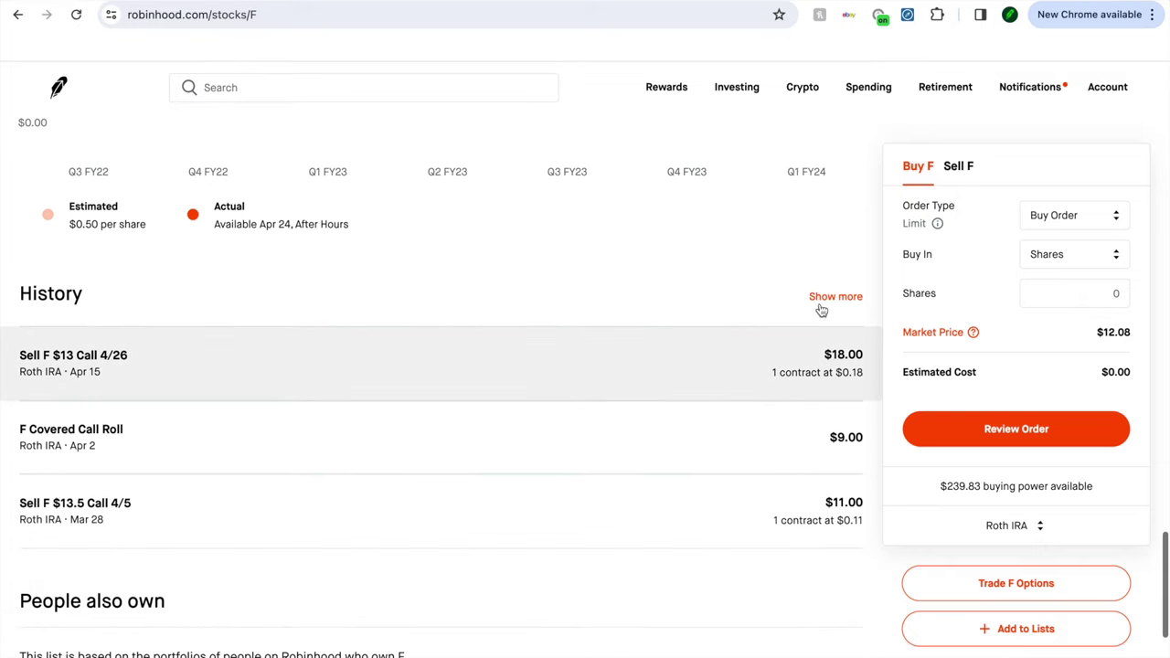
{"action": "left_click", "coordinate": [824, 304]}
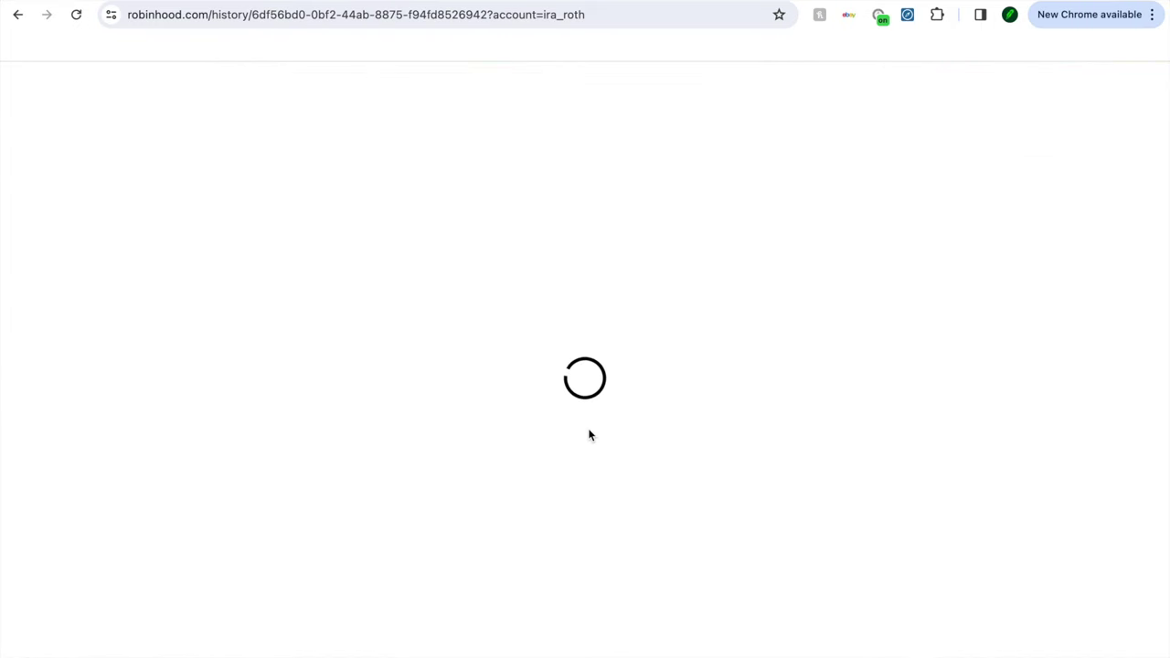
{"action": "scroll", "coordinate": [590, 436], "scroll_direction": "down", "scroll_amount": 1}
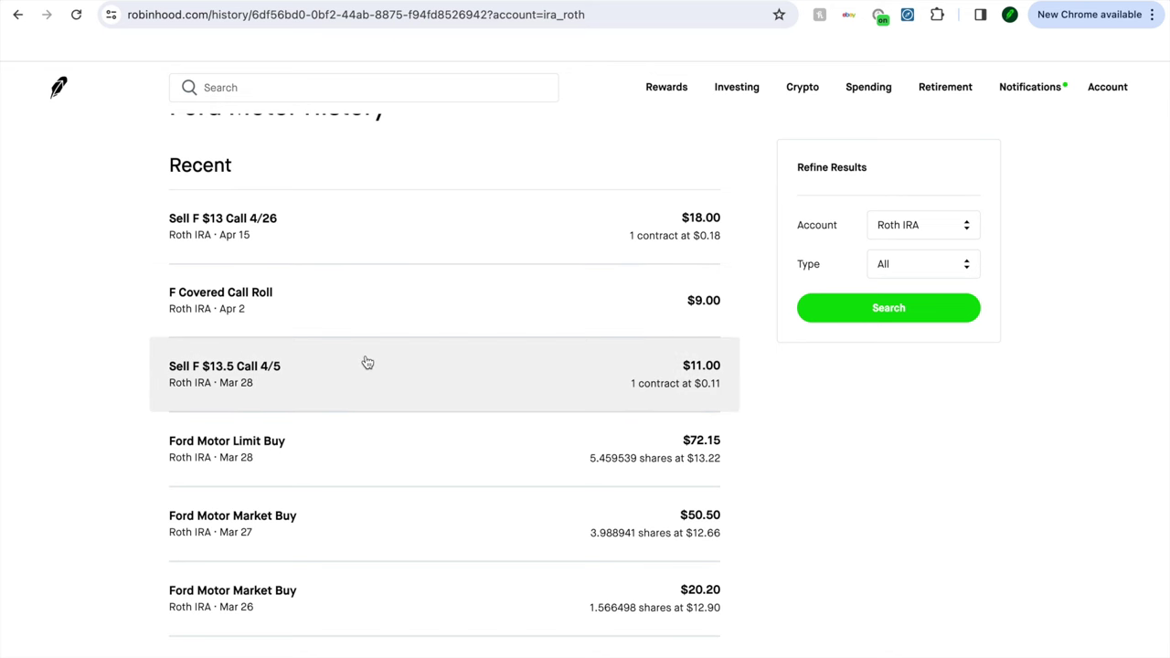
Step: Return to the retirement page and review the returns of each holding in the Roth IRA's stock list
{"action": "left_click", "coordinate": [945, 97]}
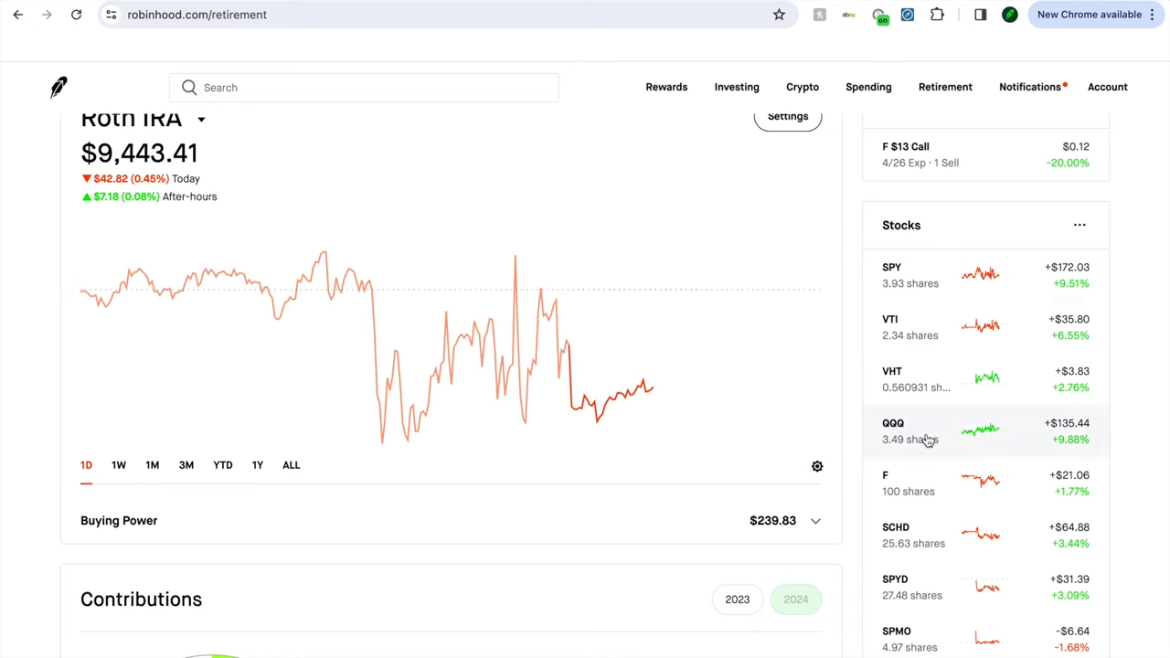
{"action": "scroll", "coordinate": [926, 443], "scroll_direction": "down", "scroll_amount": 1}
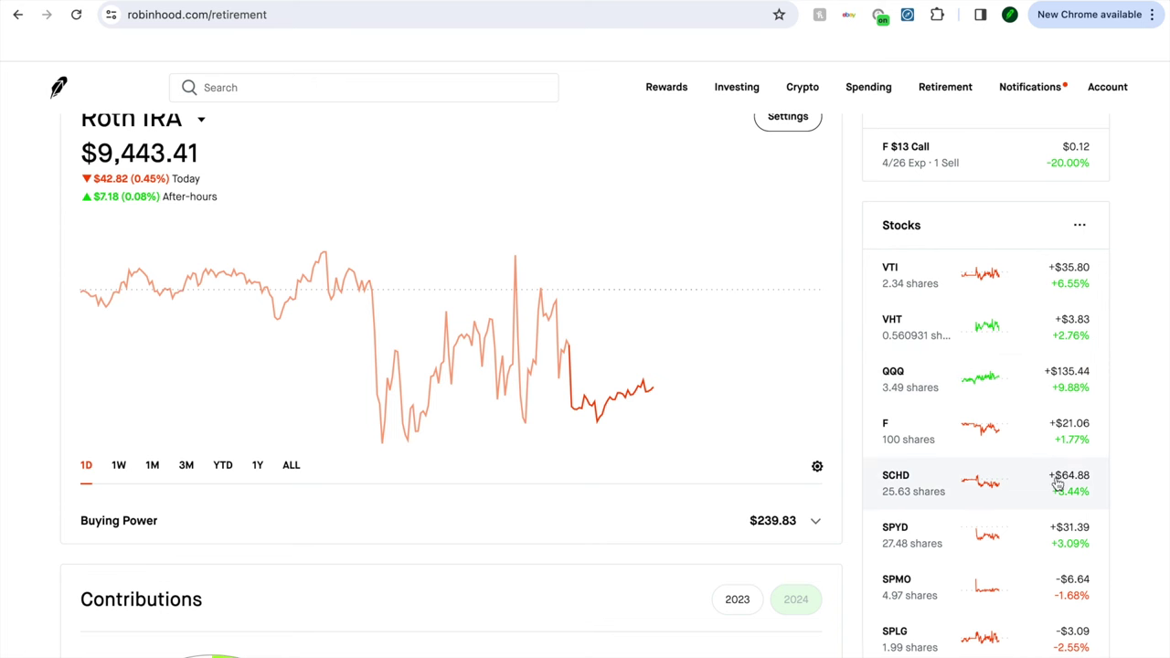
{"action": "scroll", "coordinate": [1038, 507], "scroll_direction": "down", "scroll_amount": 2}
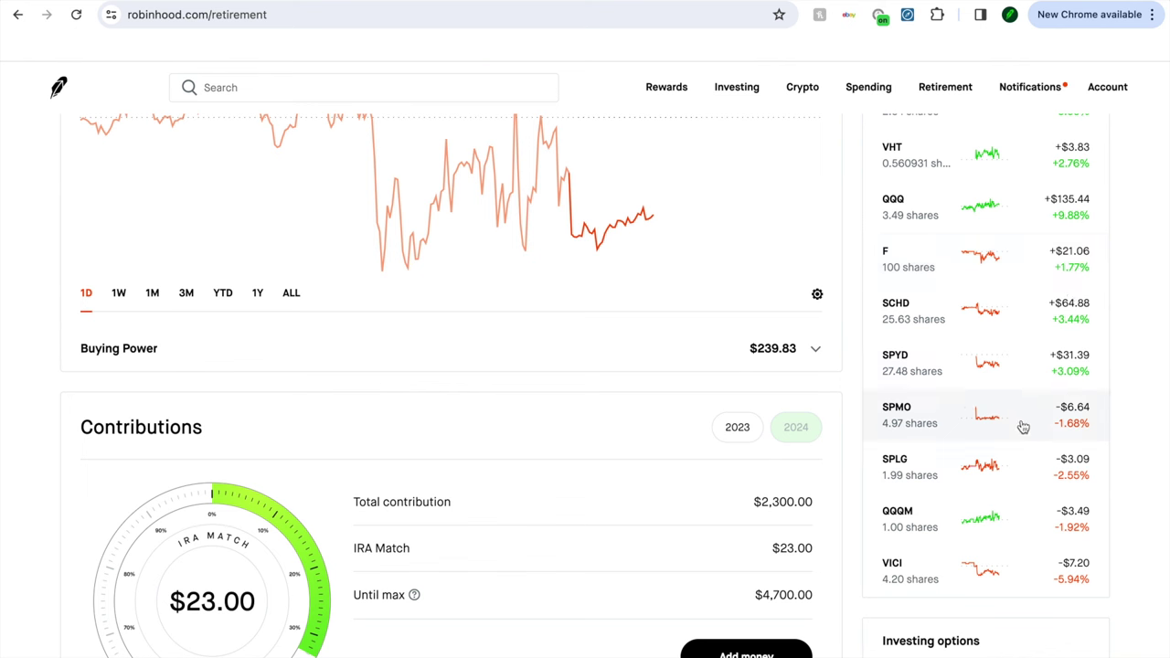
{"action": "scroll", "coordinate": [1024, 426], "scroll_direction": "up", "scroll_amount": 1}
{"action": "scroll", "coordinate": [1023, 427], "scroll_direction": "down", "scroll_amount": 1}
{"action": "scroll", "coordinate": [943, 420], "scroll_direction": "up", "scroll_amount": 1}
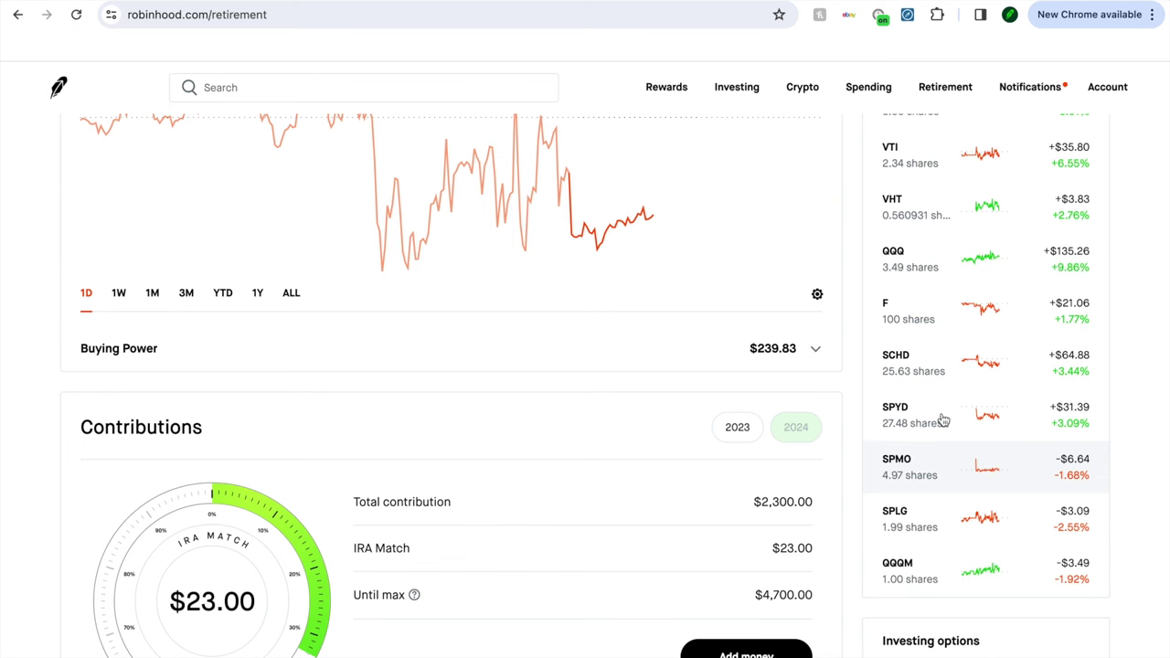
{"action": "scroll", "coordinate": [942, 419], "scroll_direction": "up", "scroll_amount": 1}
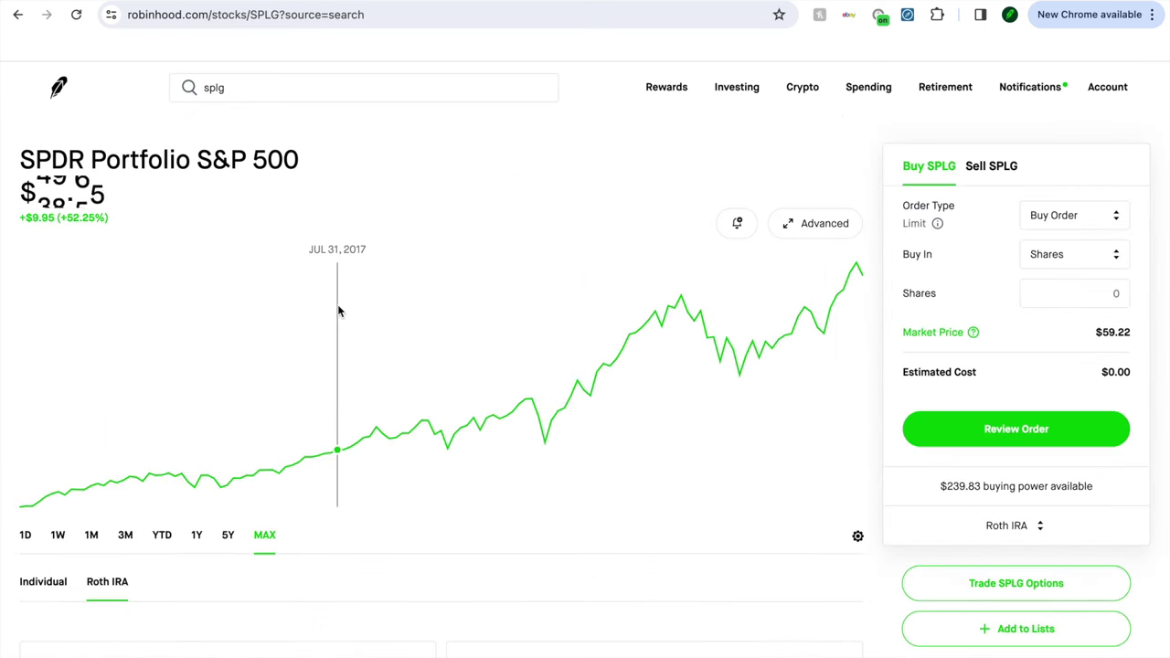
Step: Examine the SPLG page's position summary, fund description, top holdings and key statistics, including the expense ratio
{"action": "scroll", "coordinate": [370, 415], "scroll_direction": "down", "scroll_amount": 3}
{"action": "scroll", "coordinate": [370, 413], "scroll_direction": "down", "scroll_amount": 3}
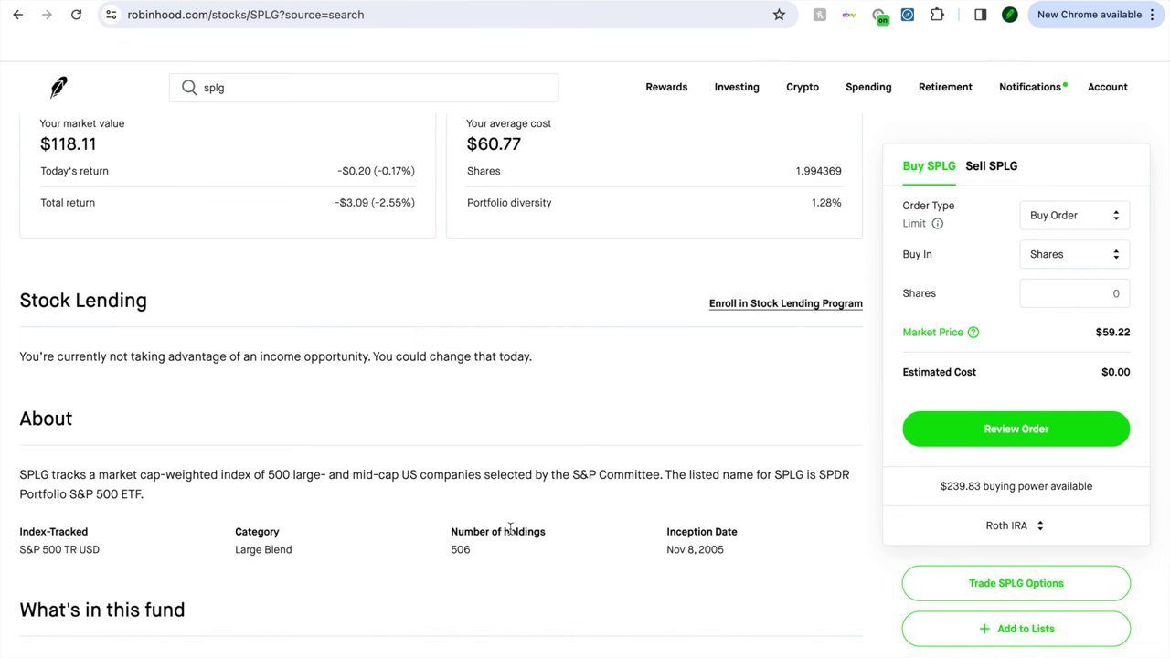
{"action": "scroll", "coordinate": [65, 510], "scroll_direction": "up", "scroll_amount": 10}
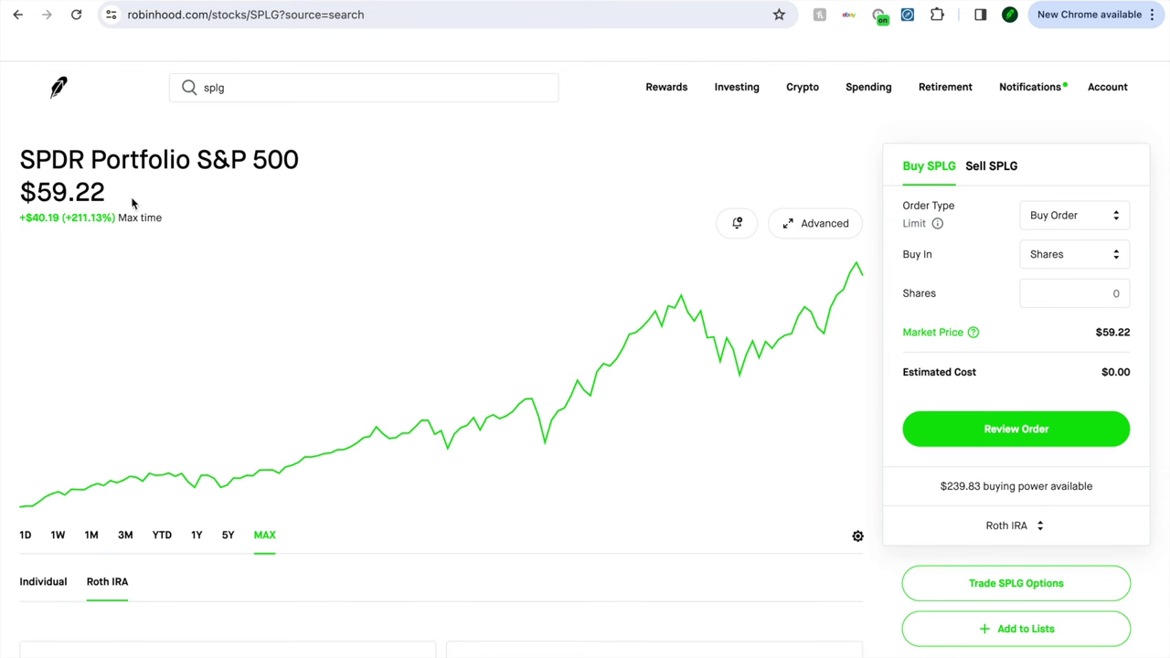
{"action": "scroll", "coordinate": [287, 351], "scroll_direction": "down", "scroll_amount": 15}
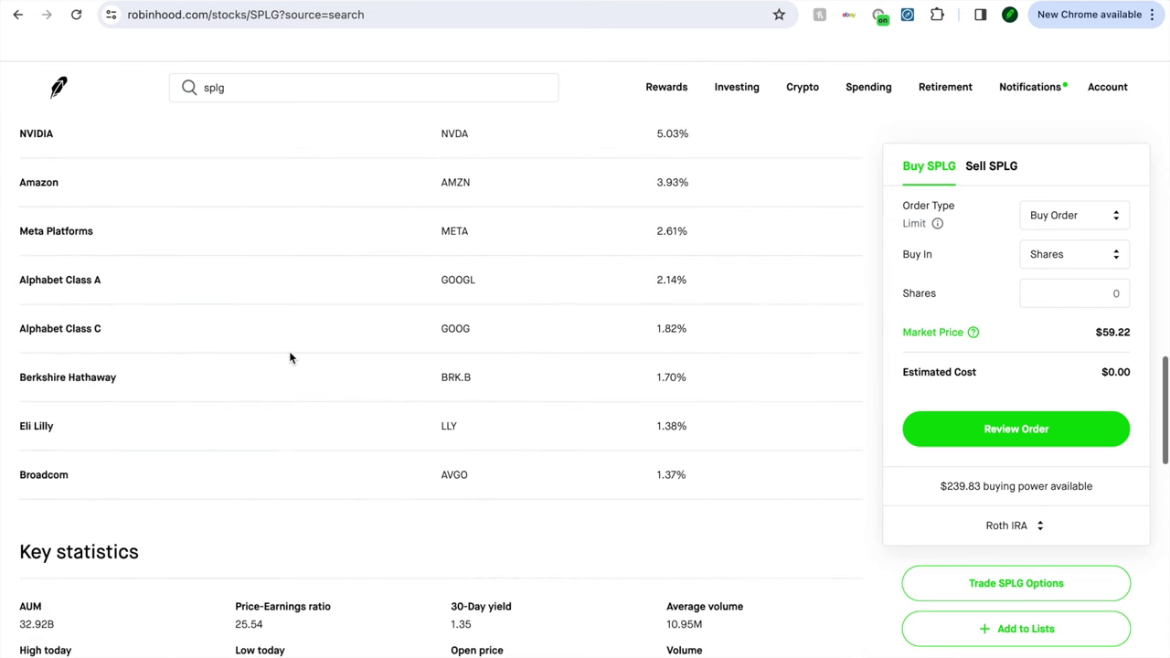
{"action": "scroll", "coordinate": [289, 357], "scroll_direction": "down", "scroll_amount": 3}
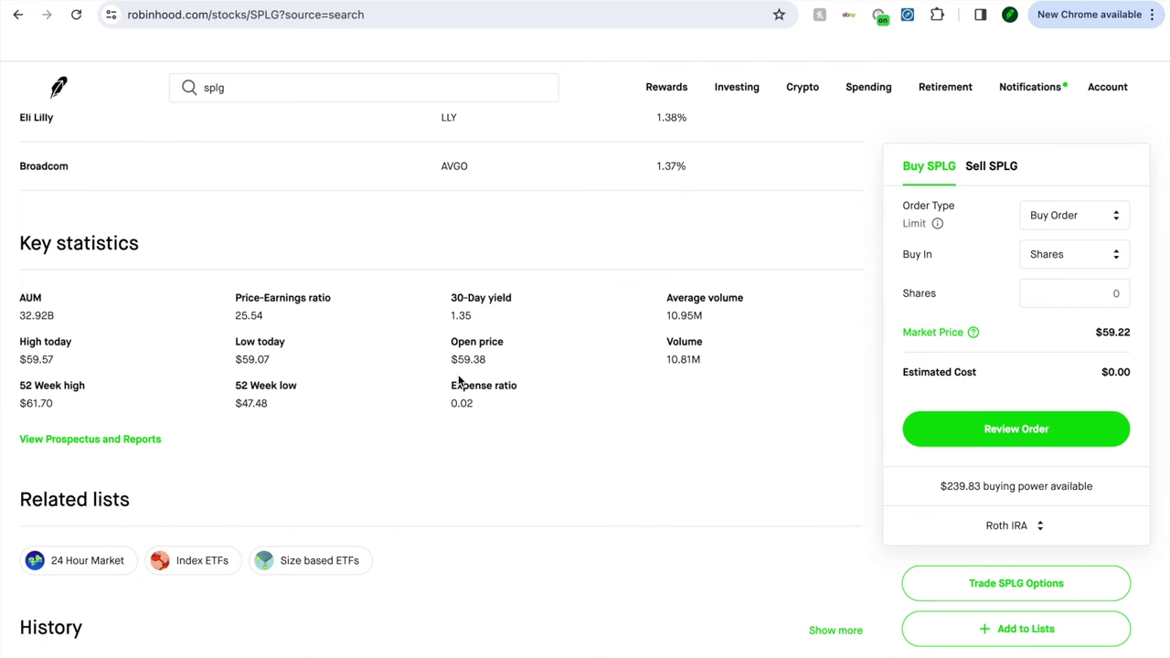
Step: Check SPLG's all-time price chart and return to the stock list on the retirement page
{"action": "scroll", "coordinate": [459, 380], "scroll_direction": "up", "scroll_amount": 15}
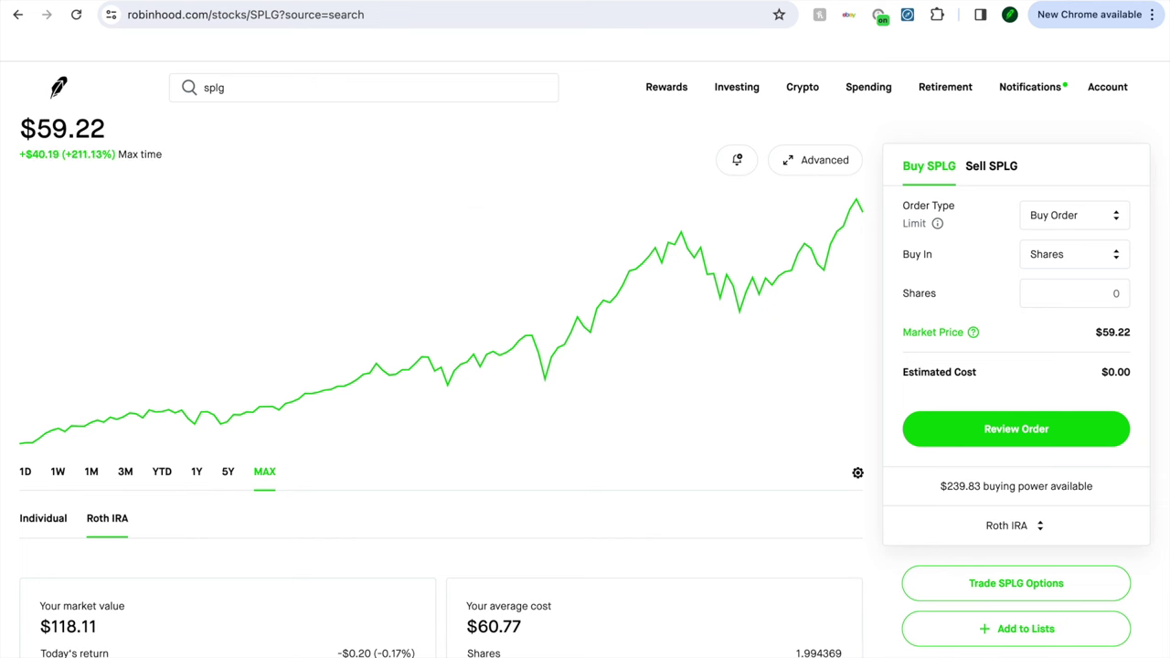
{"action": "left_click", "coordinate": [945, 87]}
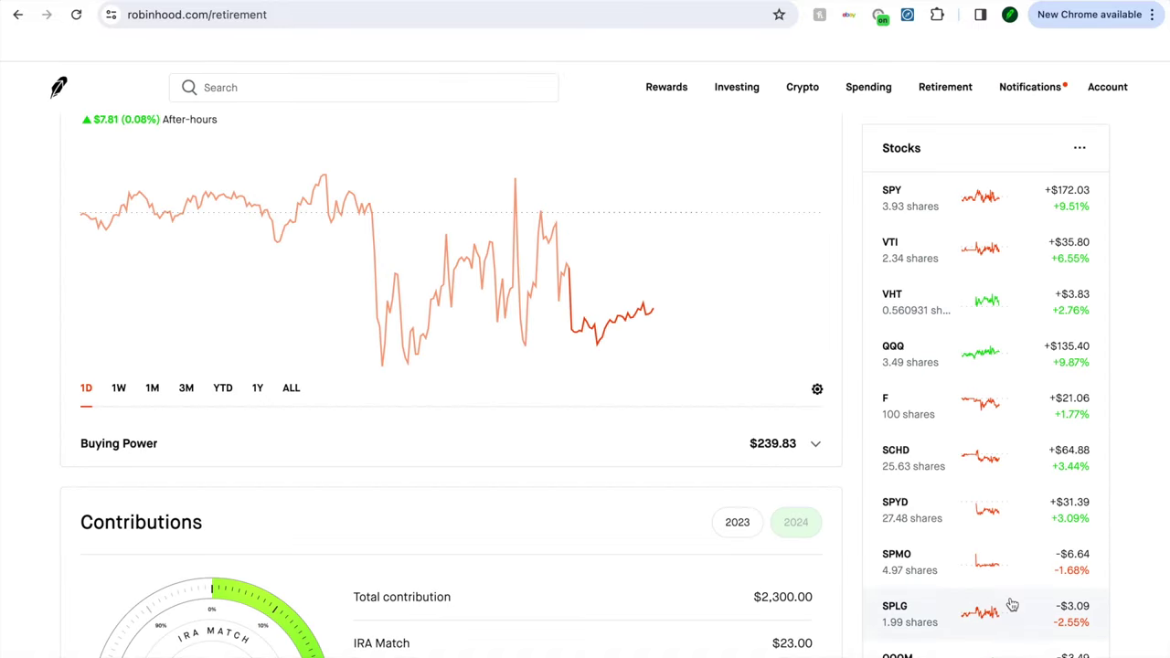
{"action": "scroll", "coordinate": [1011, 605], "scroll_direction": "down", "scroll_amount": 1}
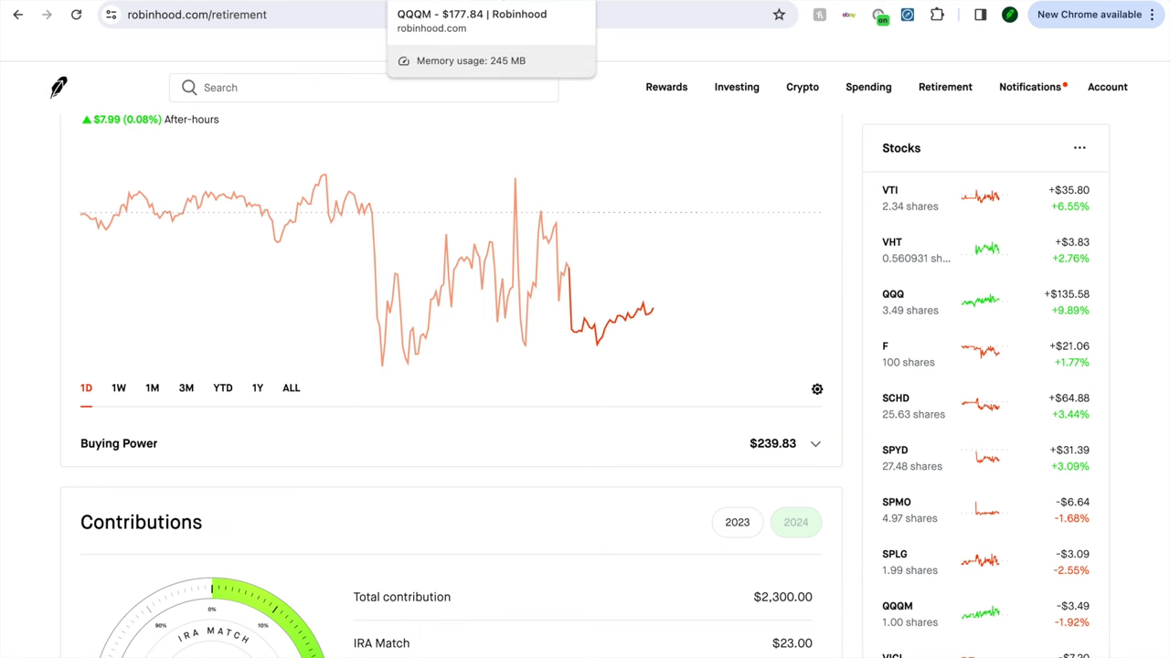
Step: Open the QQQM page and review the Roth IRA position, fund description, sector breakdown and top 10 holdings
{"action": "left_click", "coordinate": [457, 0]}
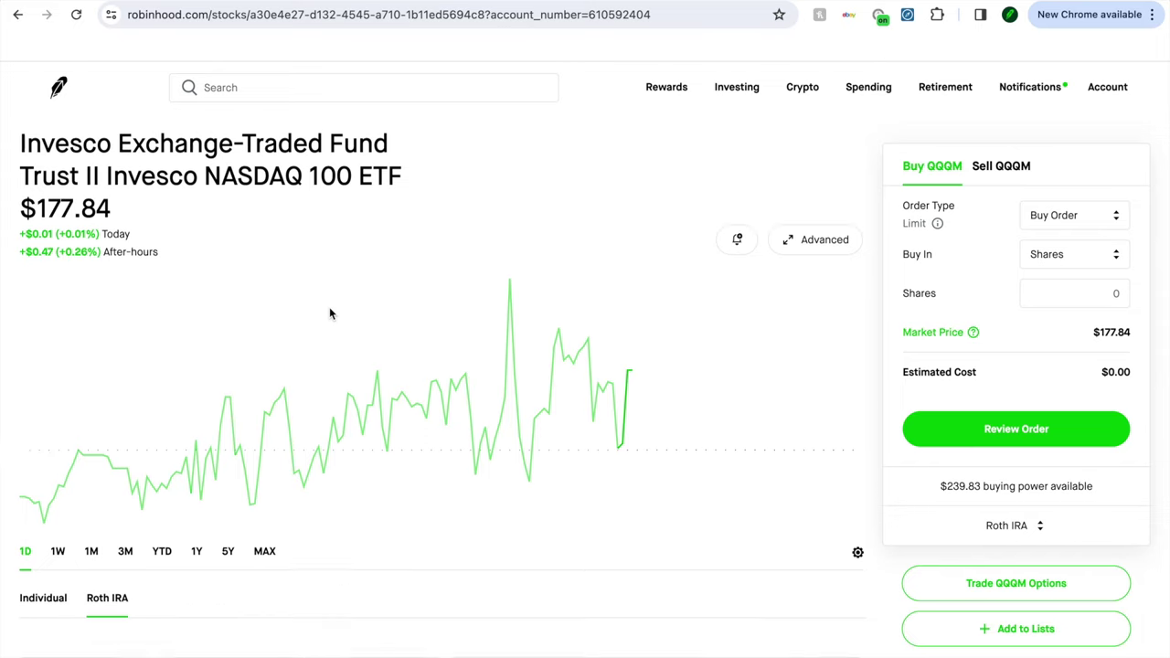
{"action": "scroll", "coordinate": [329, 314], "scroll_direction": "down", "scroll_amount": 5}
{"action": "scroll", "coordinate": [460, 544], "scroll_direction": "down", "scroll_amount": 2}
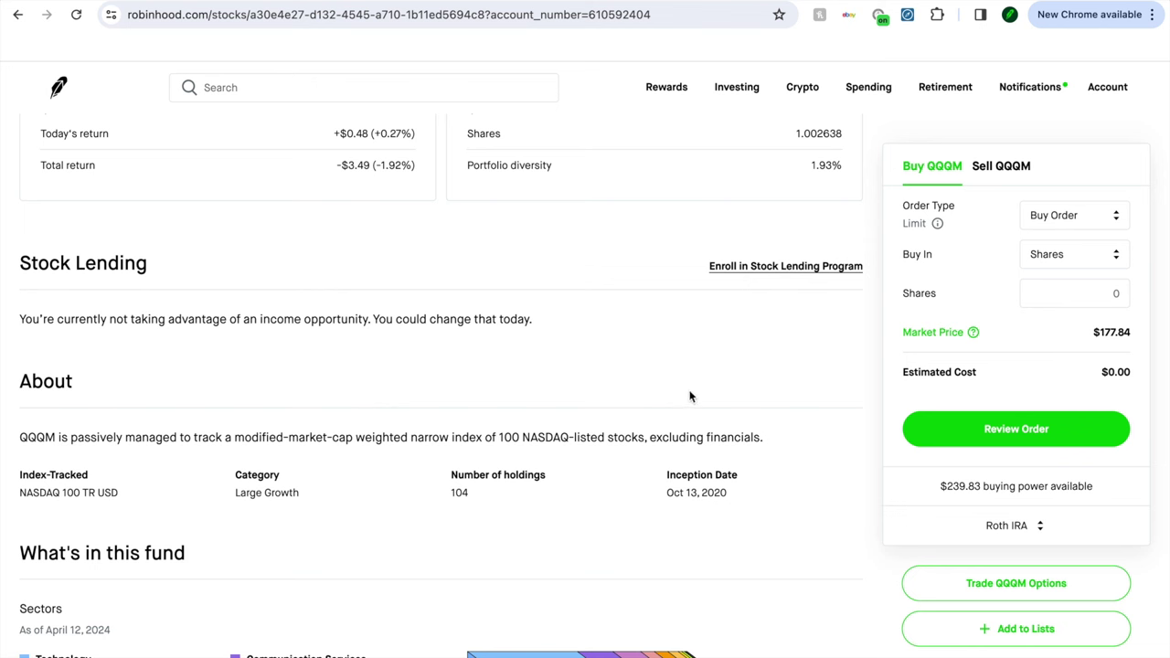
{"action": "scroll", "coordinate": [391, 388], "scroll_direction": "up", "scroll_amount": 2}
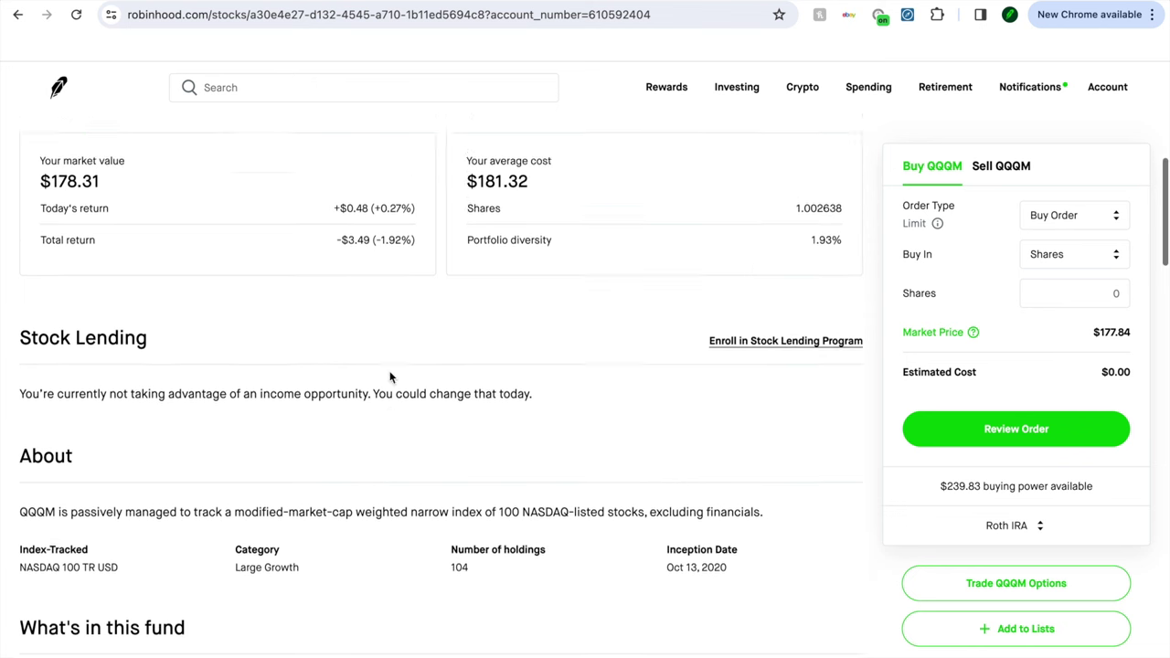
{"action": "scroll", "coordinate": [392, 378], "scroll_direction": "down", "scroll_amount": 12}
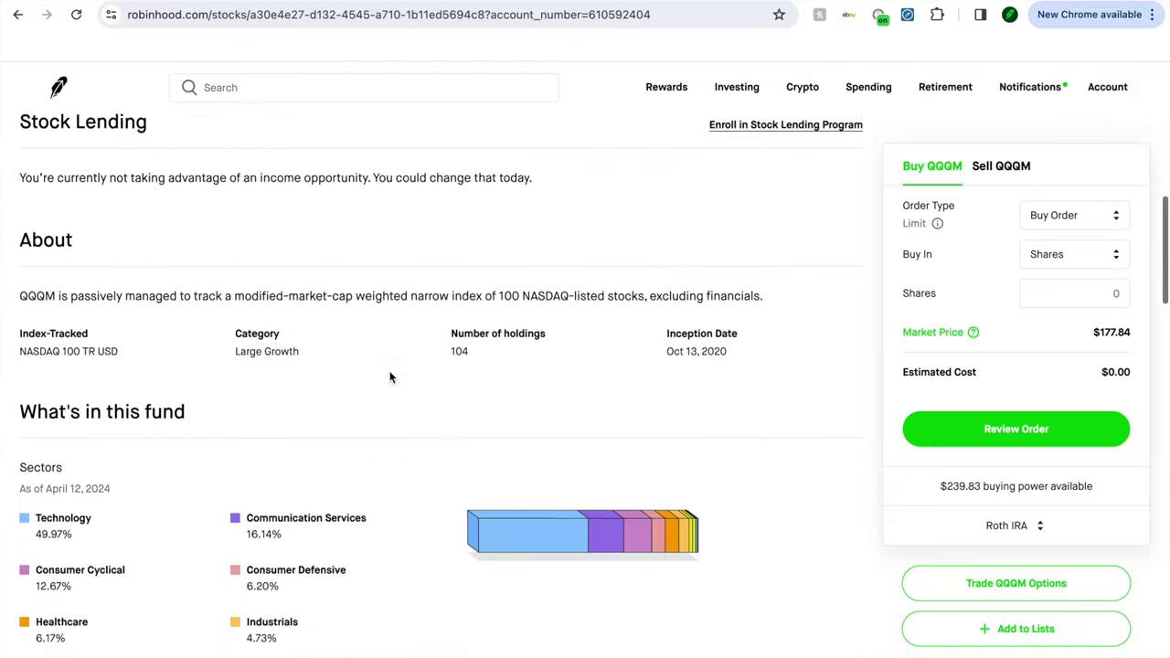
{"action": "scroll", "coordinate": [236, 407], "scroll_direction": "down", "scroll_amount": 2}
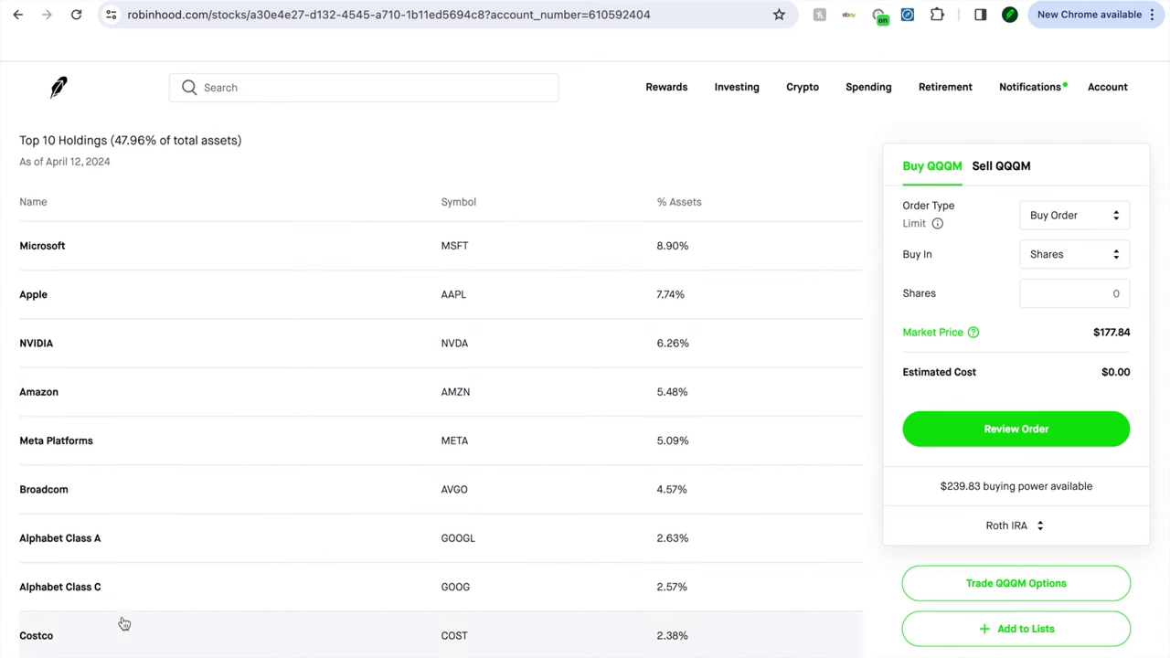
{"action": "scroll", "coordinate": [122, 625], "scroll_direction": "down", "scroll_amount": 2}
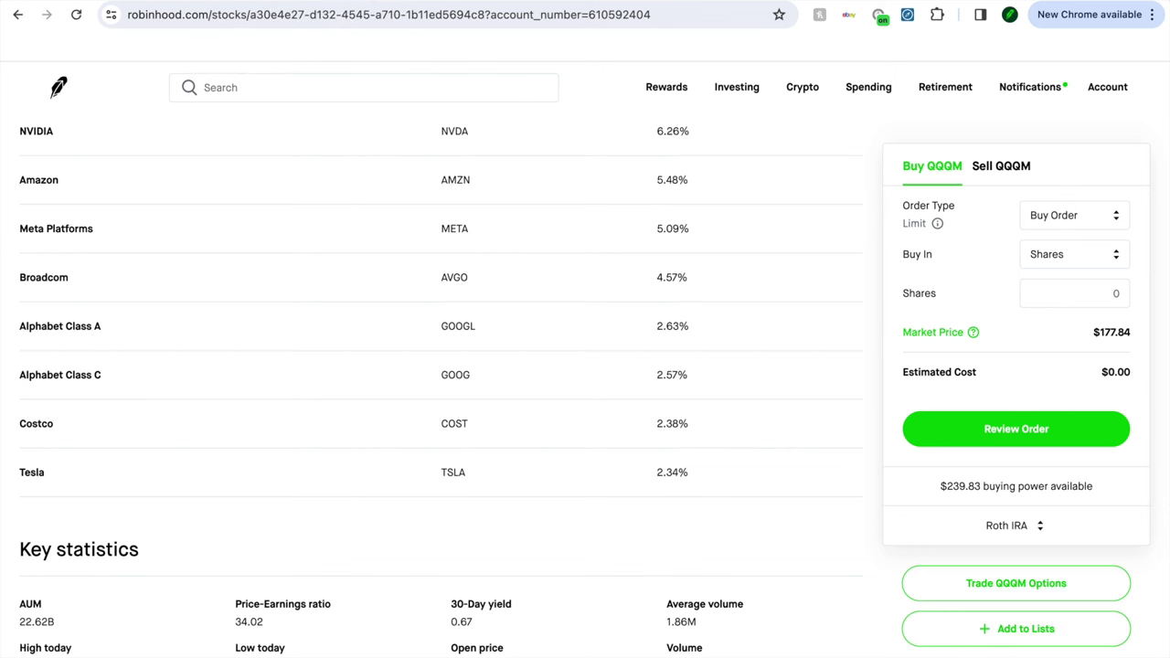
Step: Return to the retirement page and compare the share counts and returns of the Roth IRA's holdings through VICI
{"action": "left_click", "coordinate": [945, 87]}
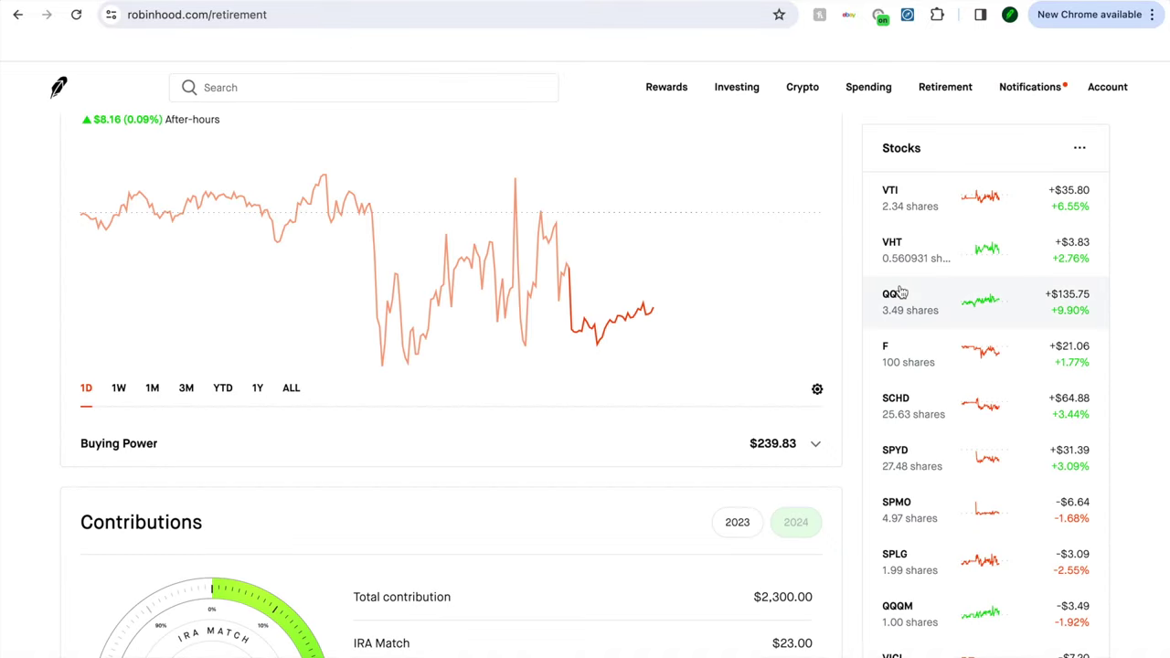
{"action": "scroll", "coordinate": [901, 293], "scroll_direction": "down", "scroll_amount": 1}
{"action": "scroll", "coordinate": [625, 330], "scroll_direction": "up", "scroll_amount": 3}
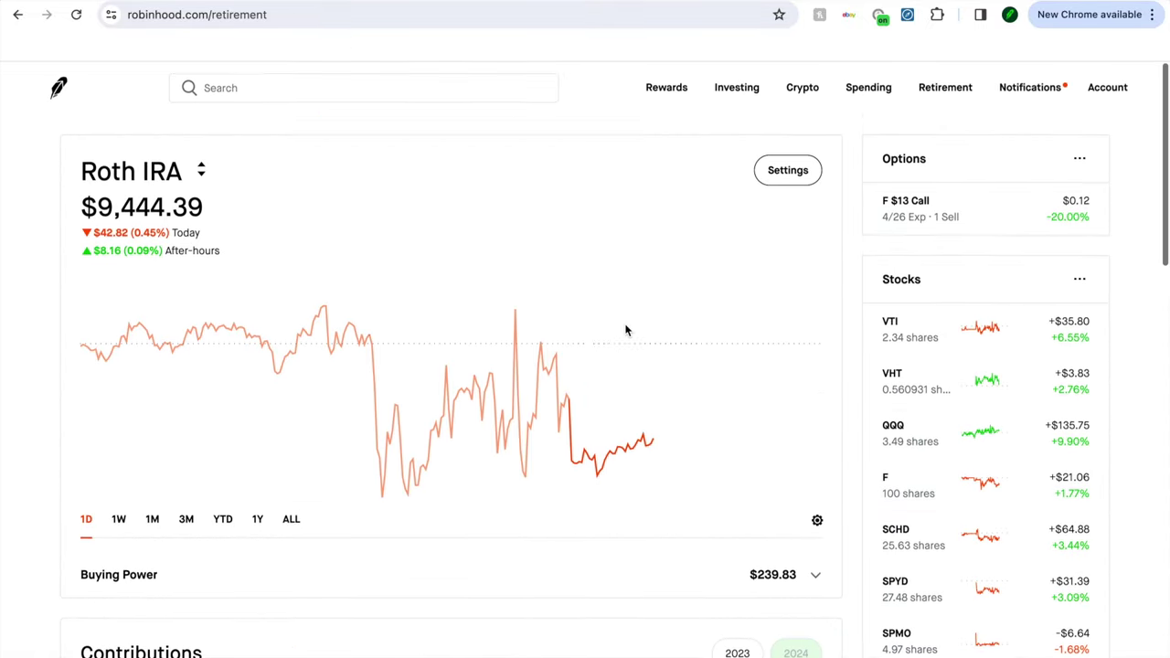
{"action": "scroll", "coordinate": [972, 411], "scroll_direction": "down", "scroll_amount": 2}
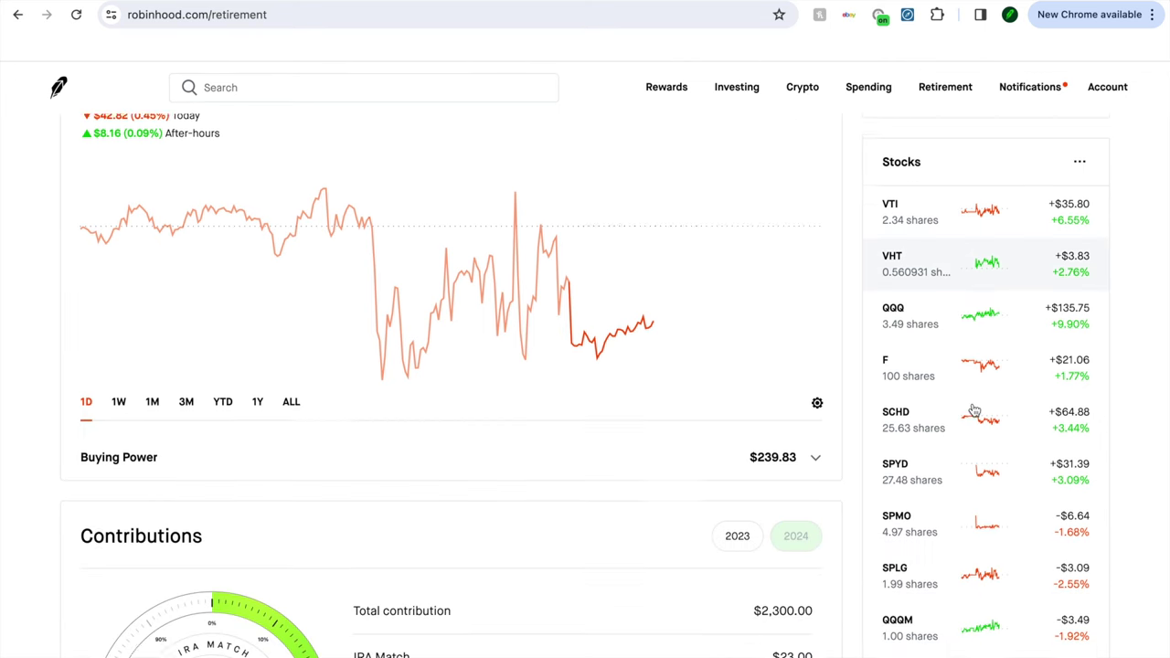
{"action": "scroll", "coordinate": [974, 411], "scroll_direction": "down", "scroll_amount": 1}
{"action": "scroll", "coordinate": [974, 411], "scroll_direction": "up", "scroll_amount": 3}
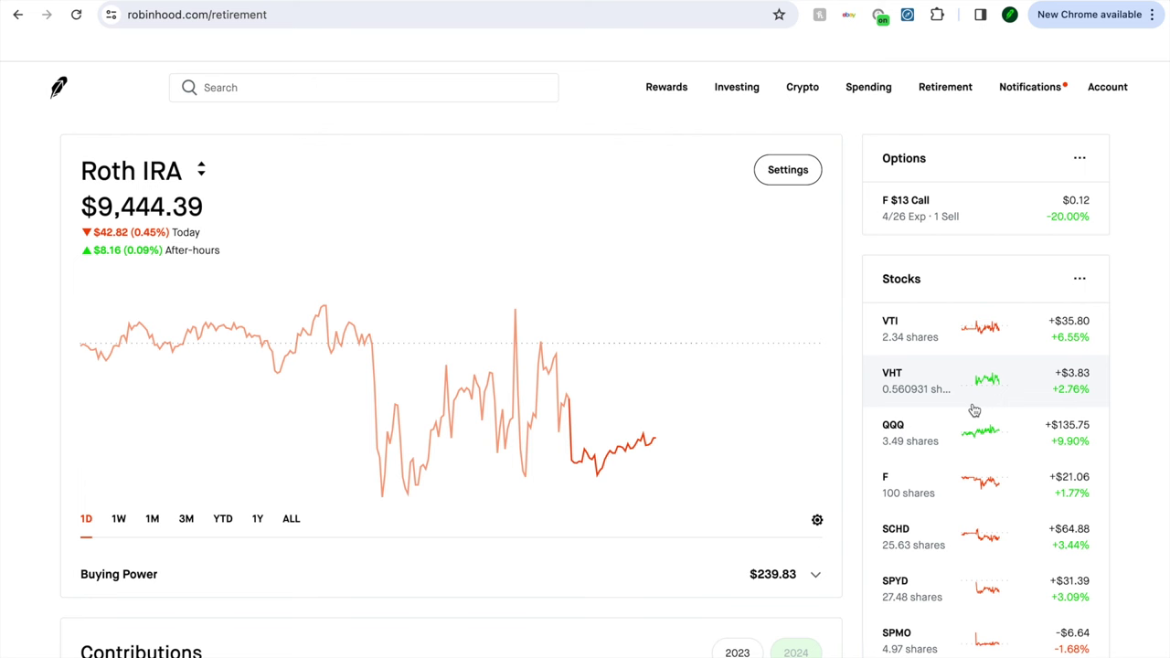
{"action": "scroll", "coordinate": [974, 410], "scroll_direction": "down", "scroll_amount": 3}
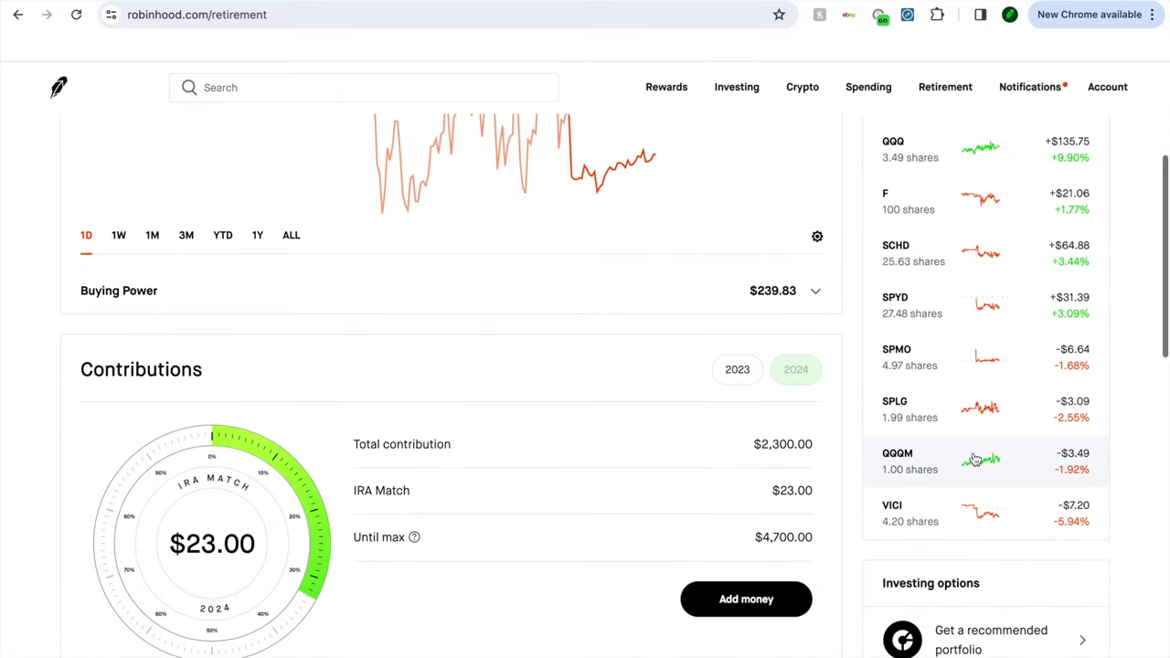
{"action": "scroll", "coordinate": [976, 455], "scroll_direction": "down", "scroll_amount": 1}
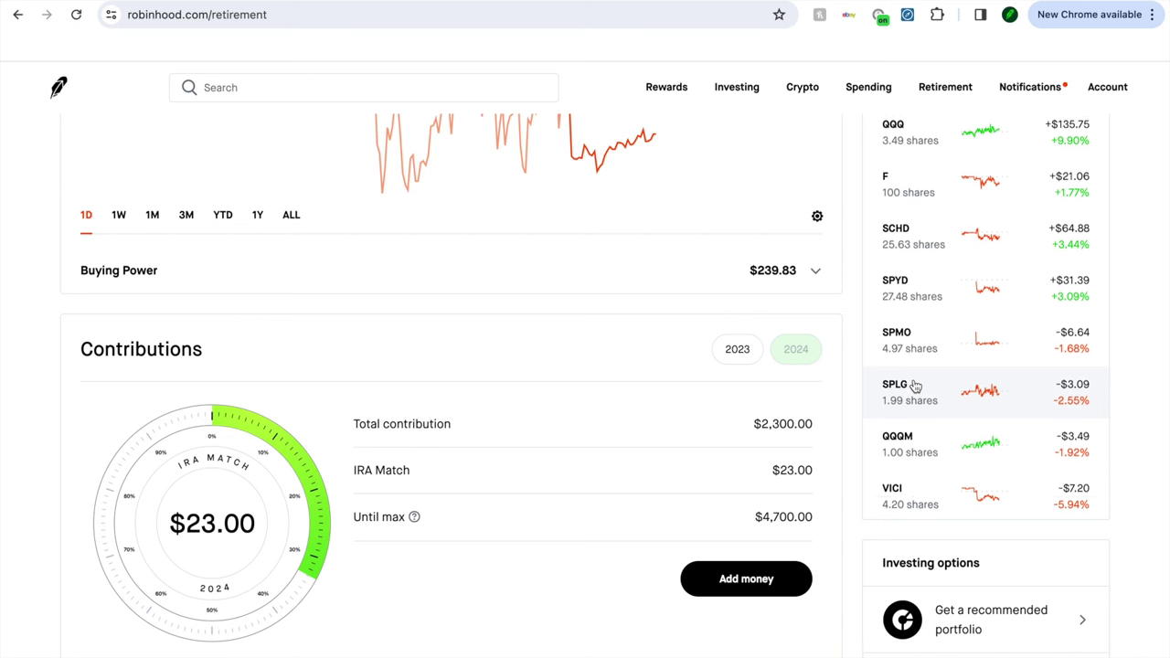
{"action": "scroll", "coordinate": [914, 386], "scroll_direction": "down", "scroll_amount": 2}
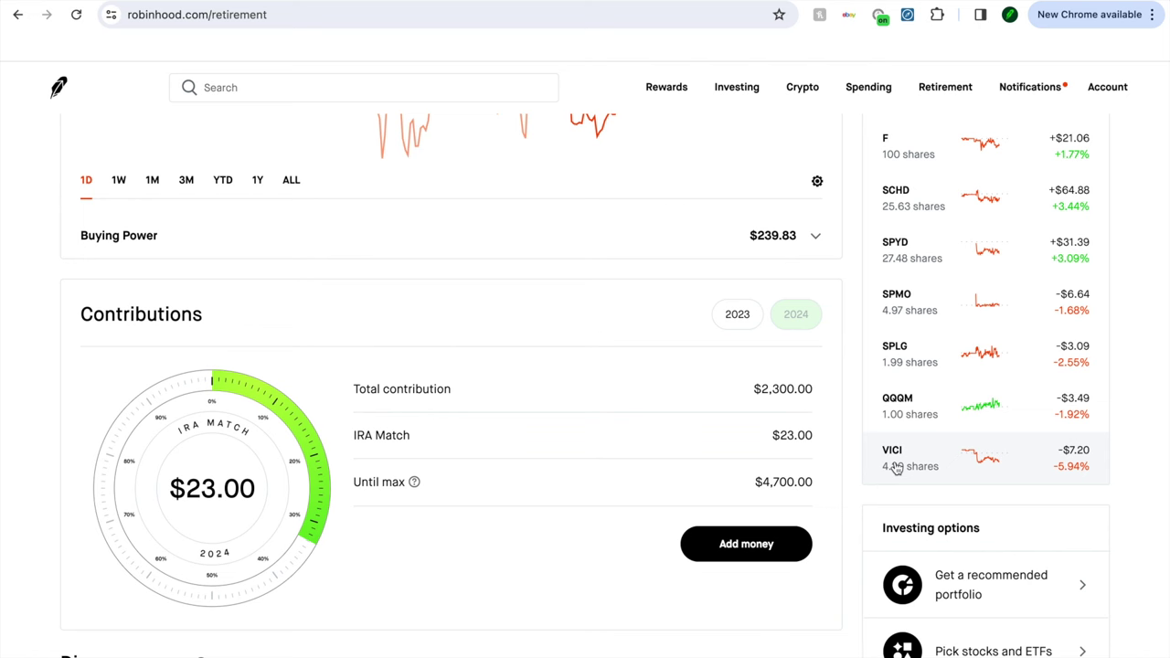
{"action": "left_click", "coordinate": [900, 406]}
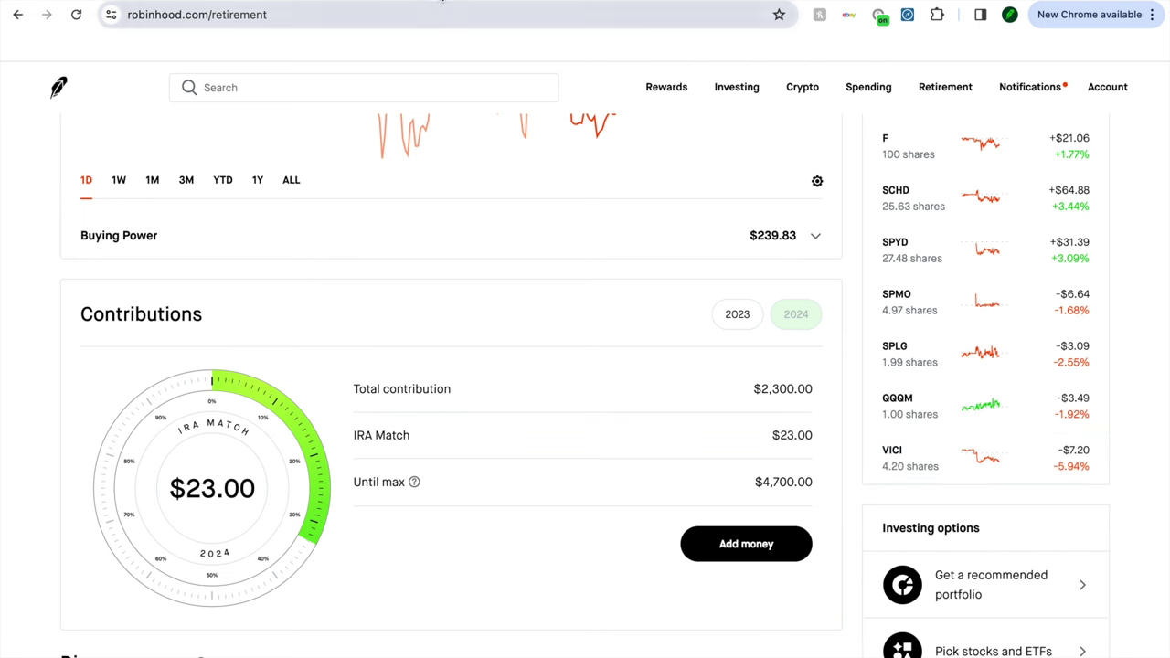
{"action": "left_click", "coordinate": [303, 80]}
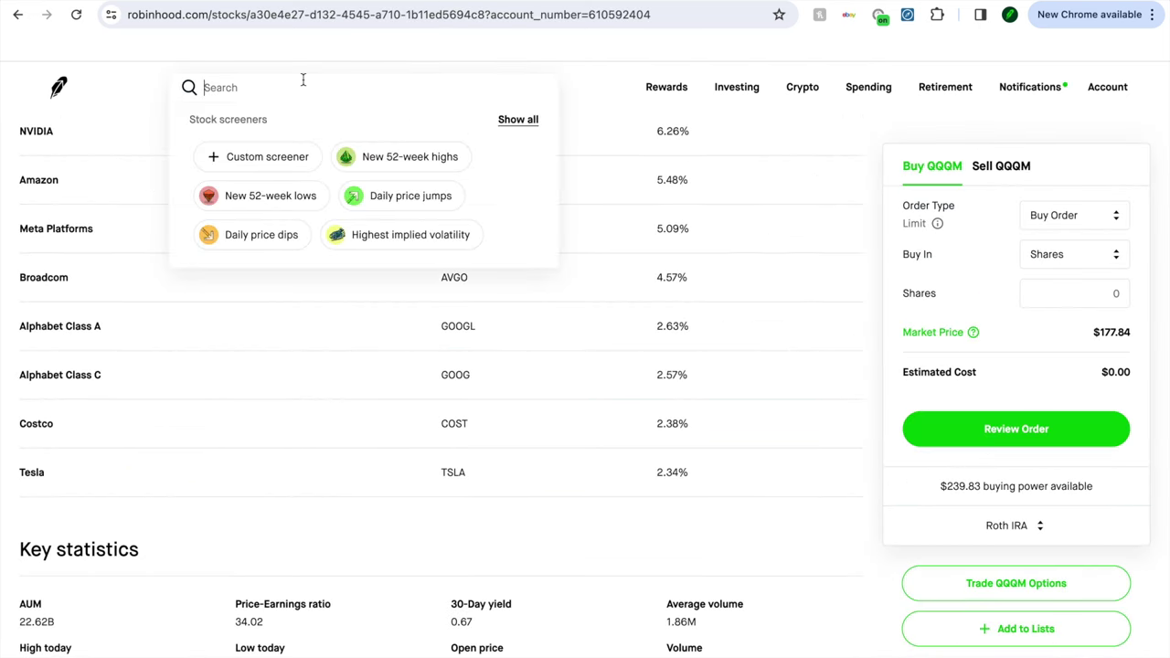
{"action": "type", "text": "reit"}
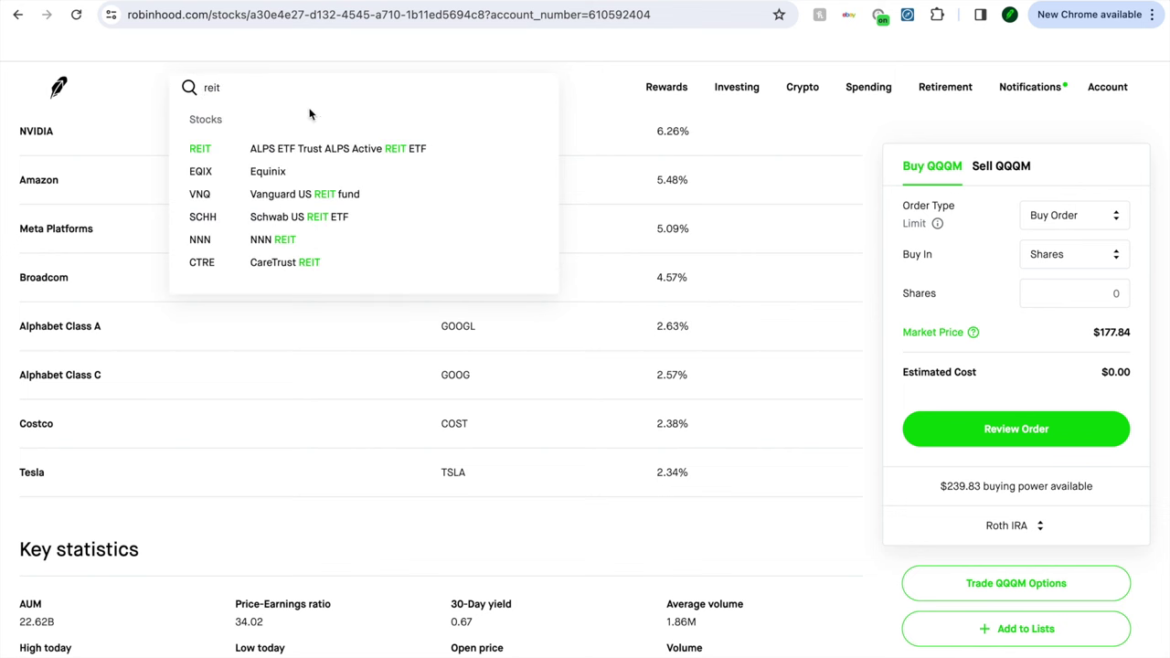
{"action": "left_click", "coordinate": [311, 148]}
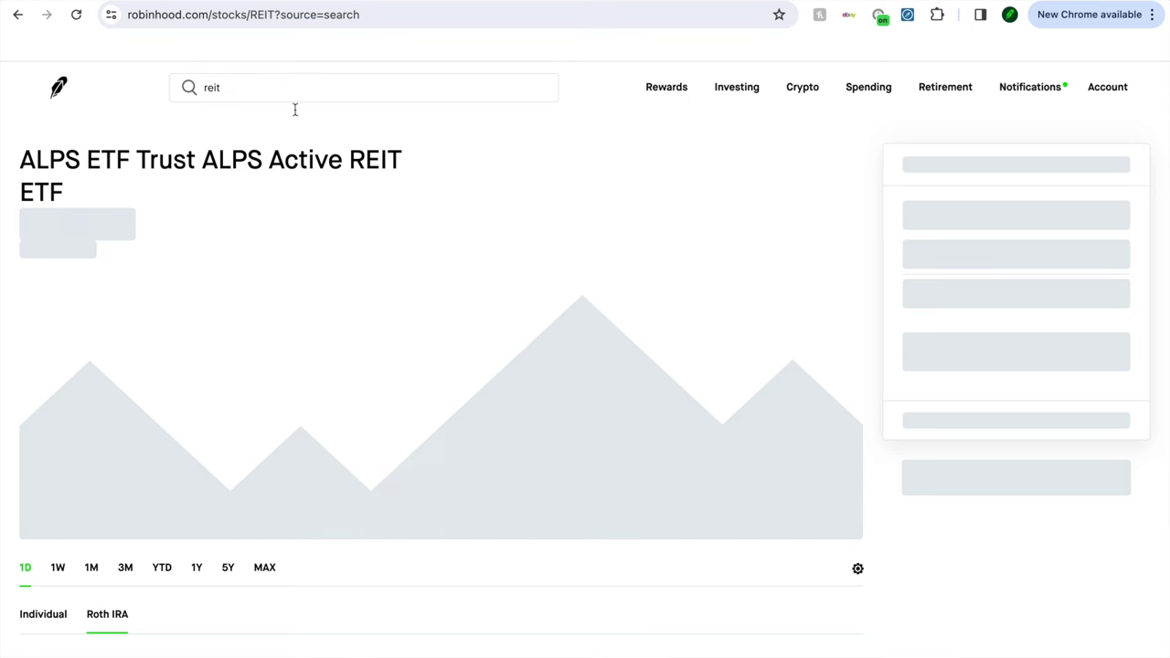
Step: Search for vici, open the VICI Properties page and review the position, company description and key statistics, including the dividend yield
{"action": "left_click", "coordinate": [234, 78]}
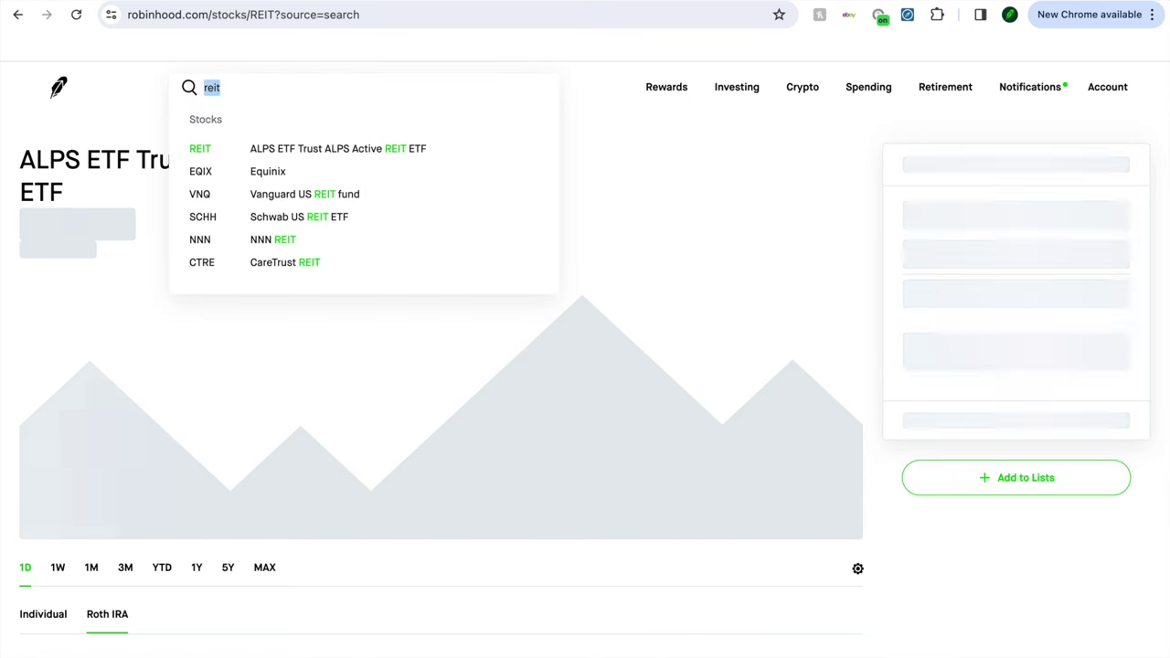
{"action": "type", "text": "vici"}
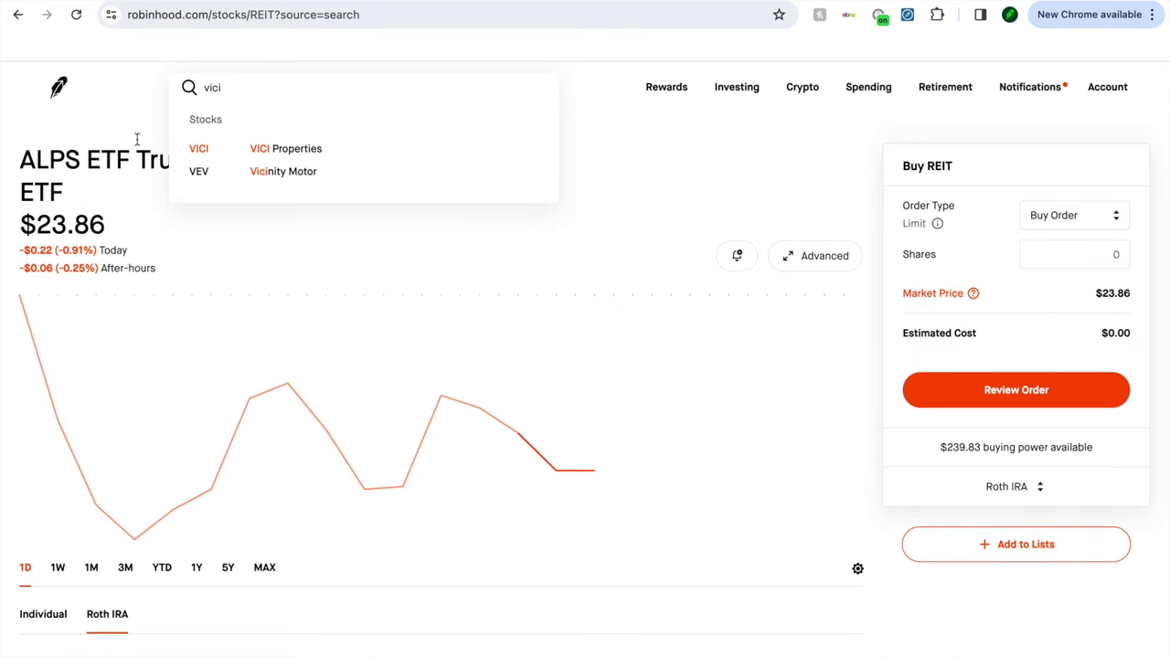
{"action": "left_click", "coordinate": [217, 156]}
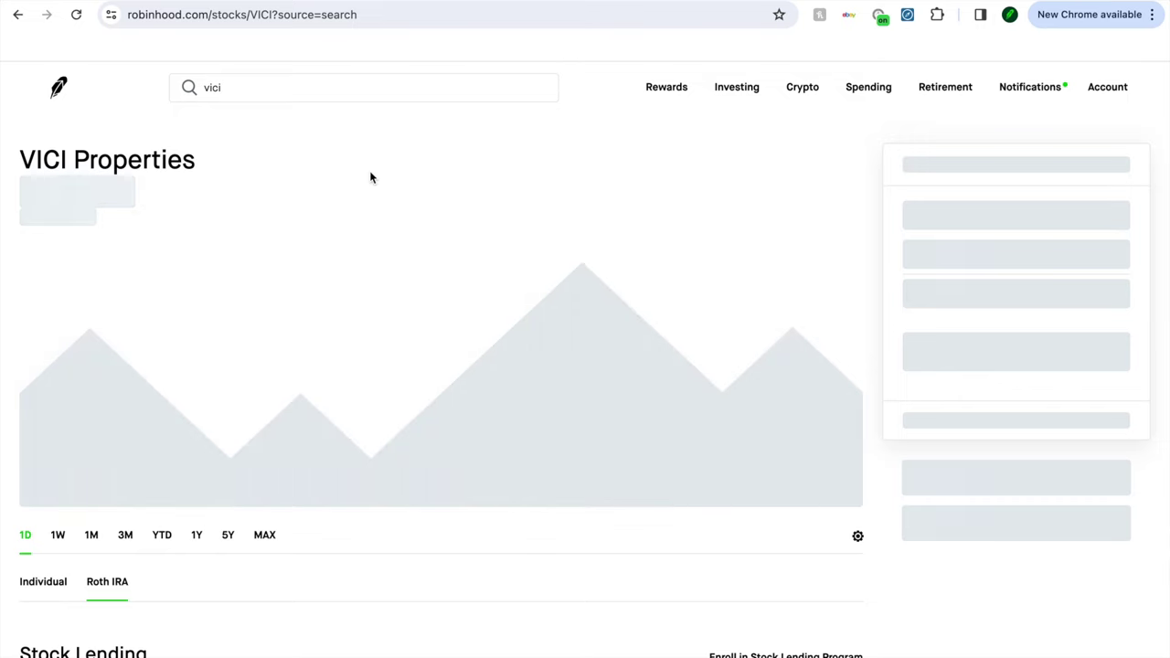
{"action": "scroll", "coordinate": [370, 177], "scroll_direction": "down", "scroll_amount": 3}
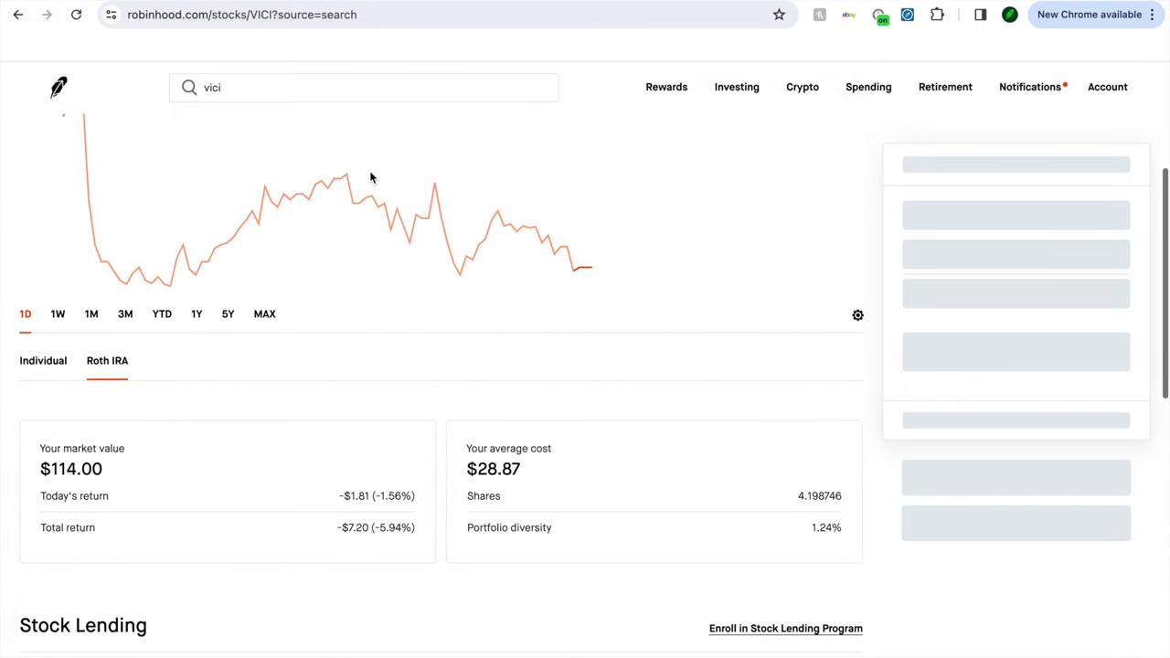
{"action": "scroll", "coordinate": [371, 177], "scroll_direction": "down", "scroll_amount": 3}
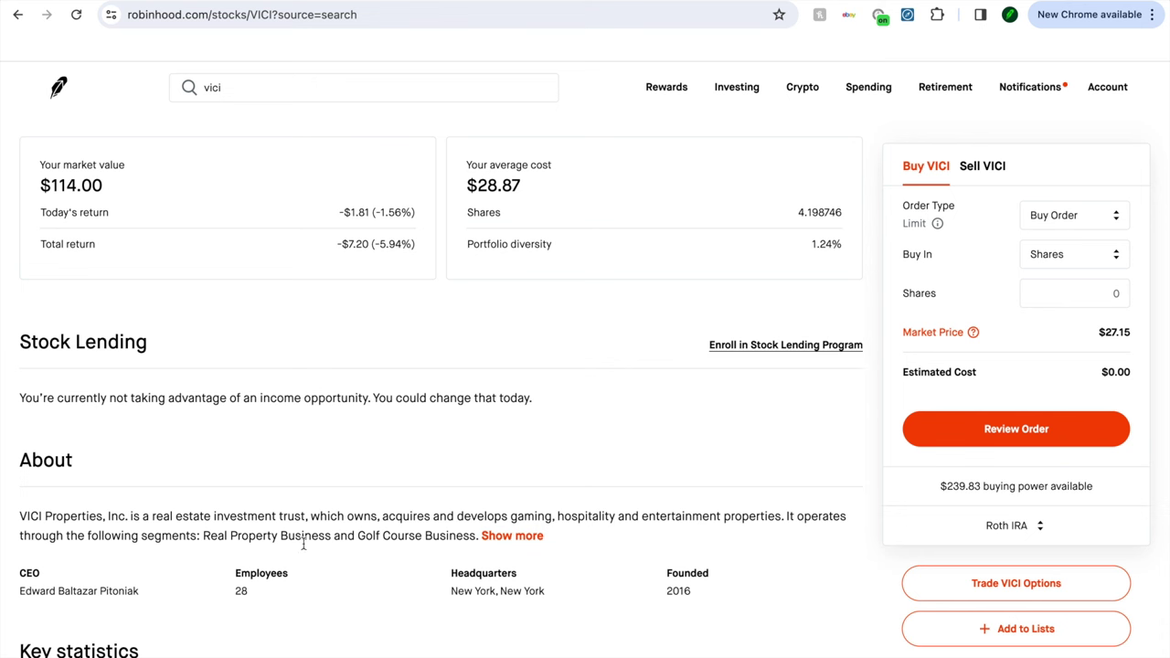
{"action": "scroll", "coordinate": [351, 532], "scroll_direction": "down", "scroll_amount": 5}
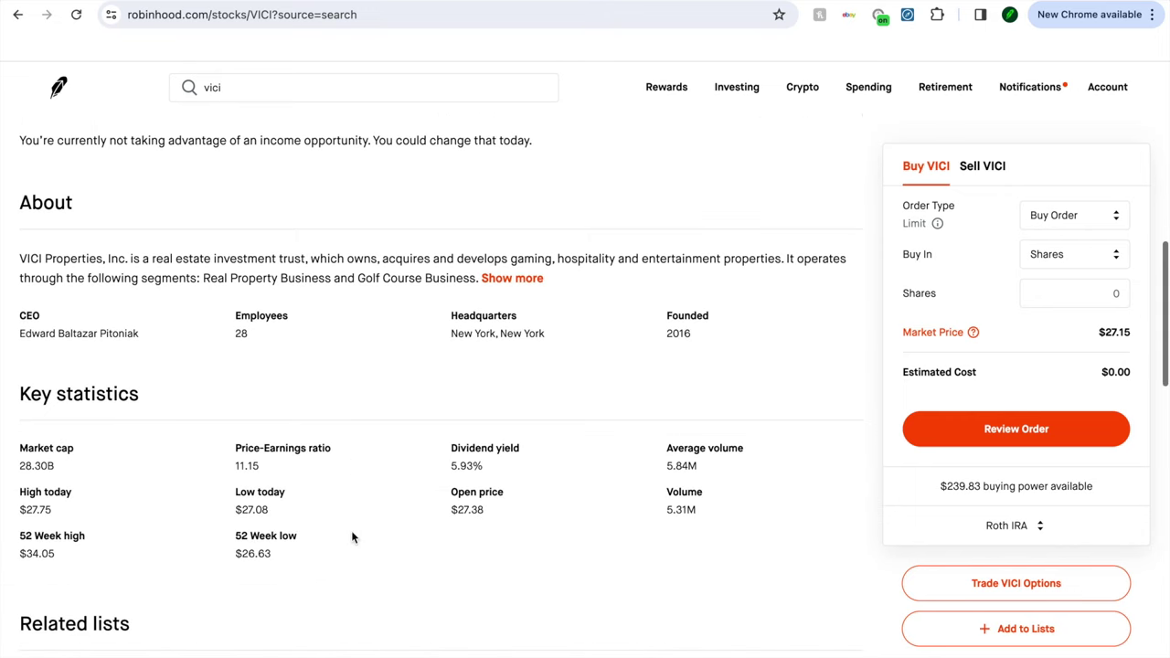
{"action": "scroll", "coordinate": [480, 389], "scroll_direction": "up", "scroll_amount": 4}
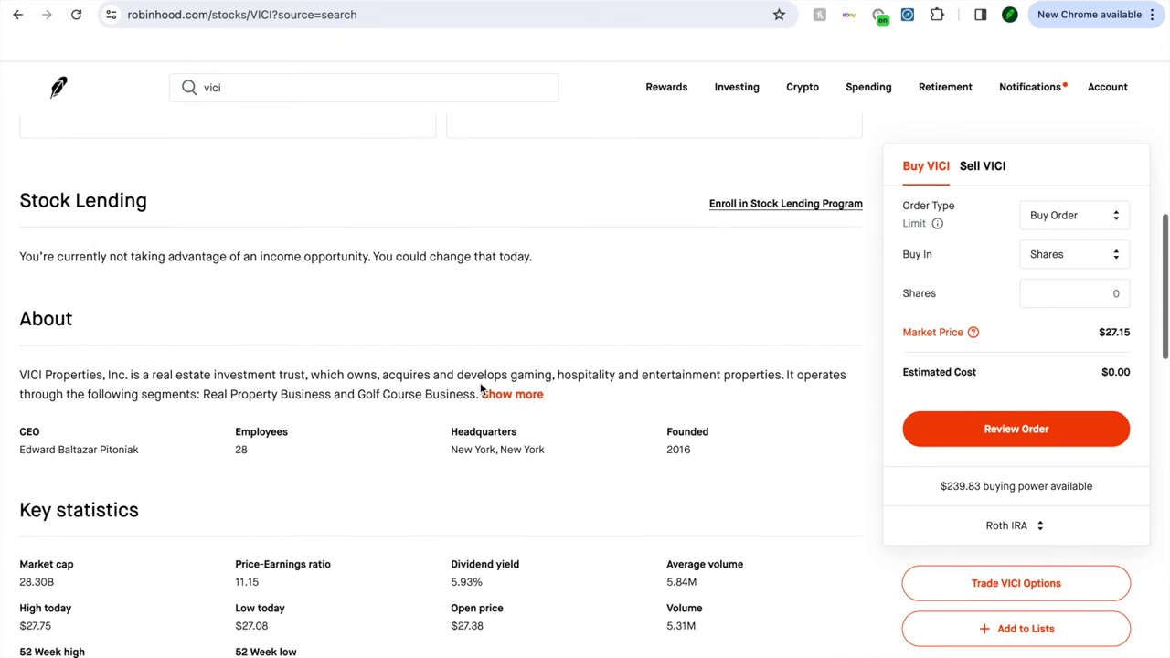
Step: Go back over VICI's one-day price chart and the Roth IRA position's market value, average cost and total return
{"action": "scroll", "coordinate": [481, 390], "scroll_direction": "up", "scroll_amount": 3}
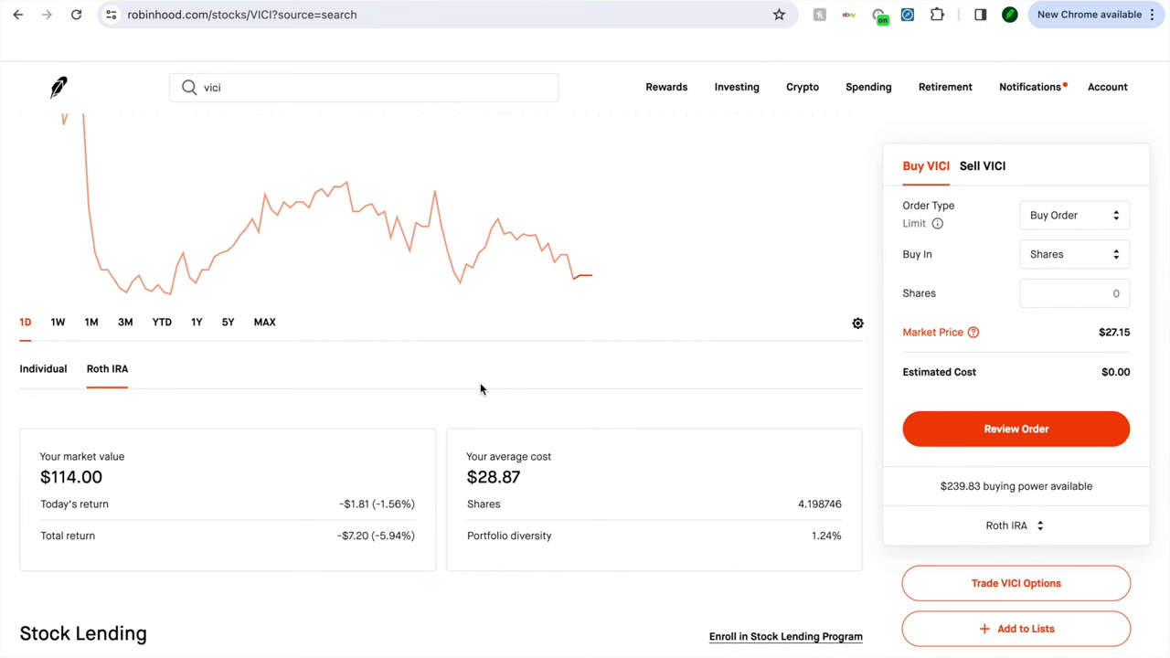
{"action": "scroll", "coordinate": [480, 389], "scroll_direction": "up", "scroll_amount": 2}
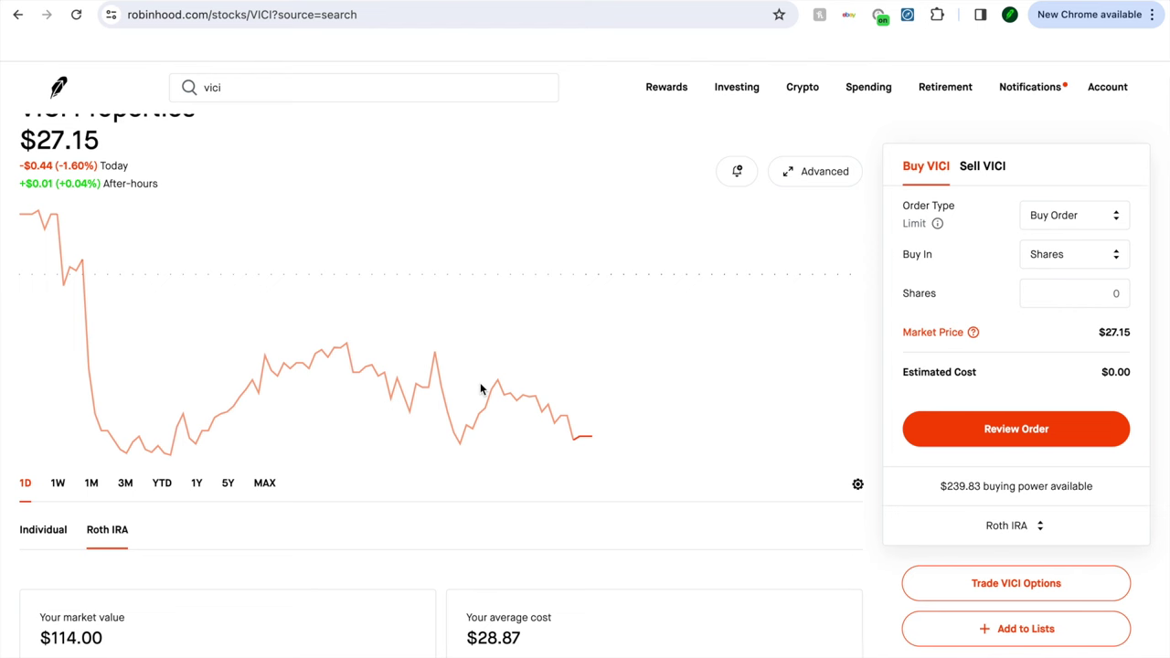
{"action": "scroll", "coordinate": [480, 388], "scroll_direction": "up", "scroll_amount": 1}
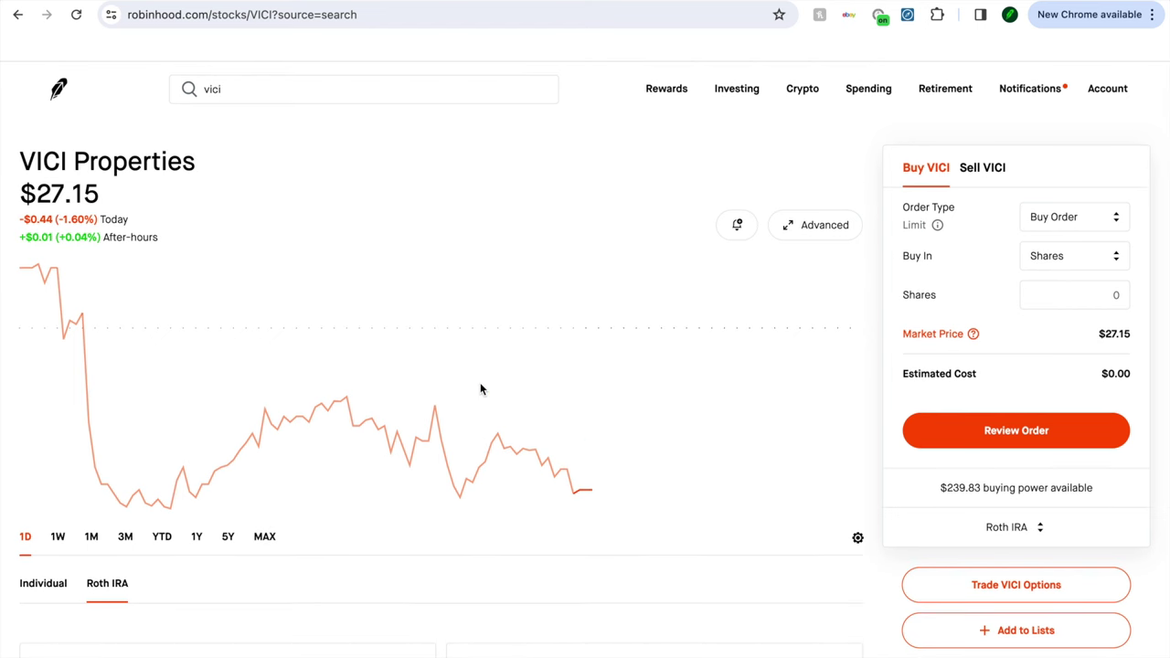
{"action": "scroll", "coordinate": [479, 388], "scroll_direction": "down", "scroll_amount": 4}
{"action": "scroll", "coordinate": [479, 388], "scroll_direction": "up", "scroll_amount": 2}
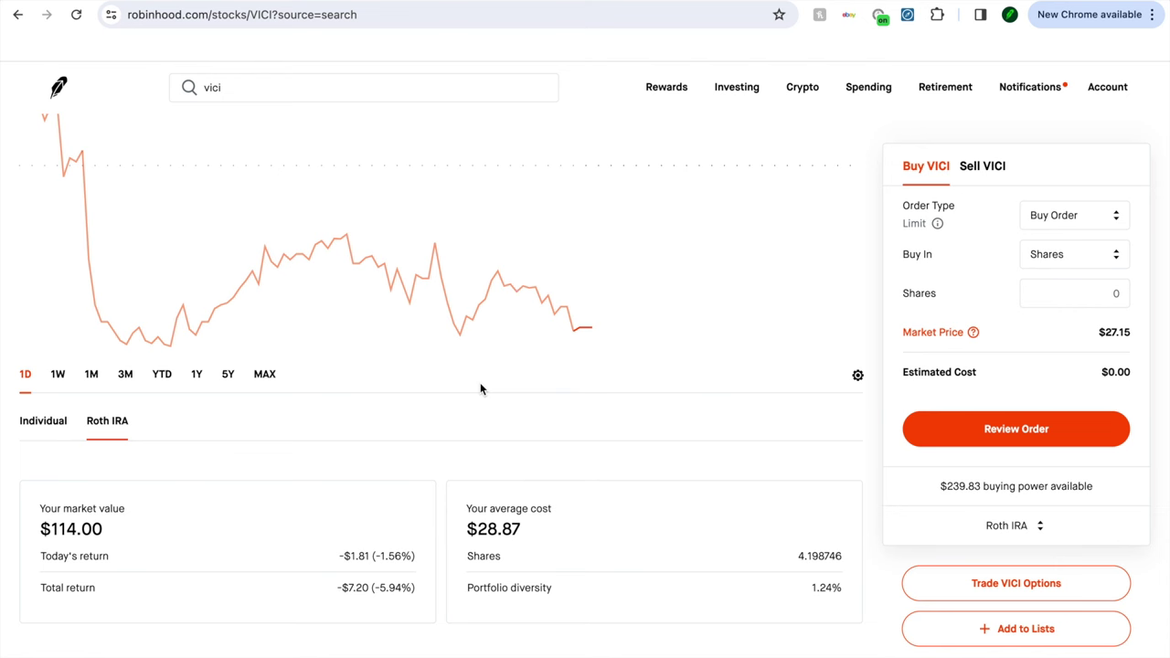
Step: Switch to the Finances spreadsheet in Google Sheets and review the monthly amounts per ticker and the charts comparing 2023 and 2024
{"action": "key", "text": "ctrl+Right"}
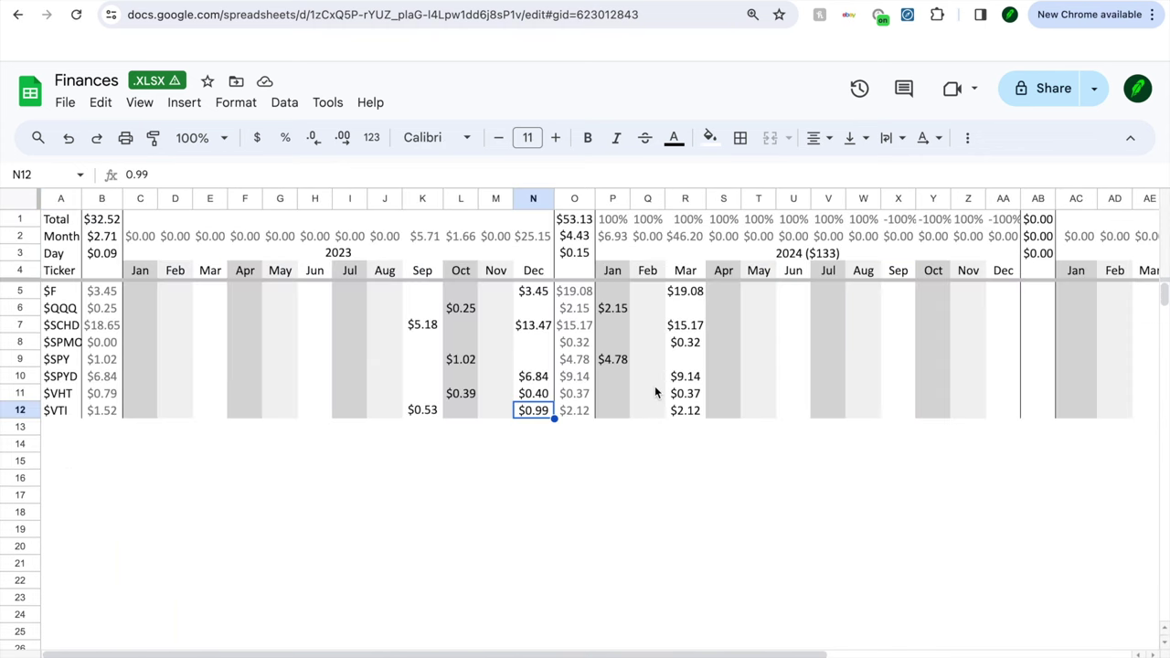
{"action": "left_click", "coordinate": [655, 387]}
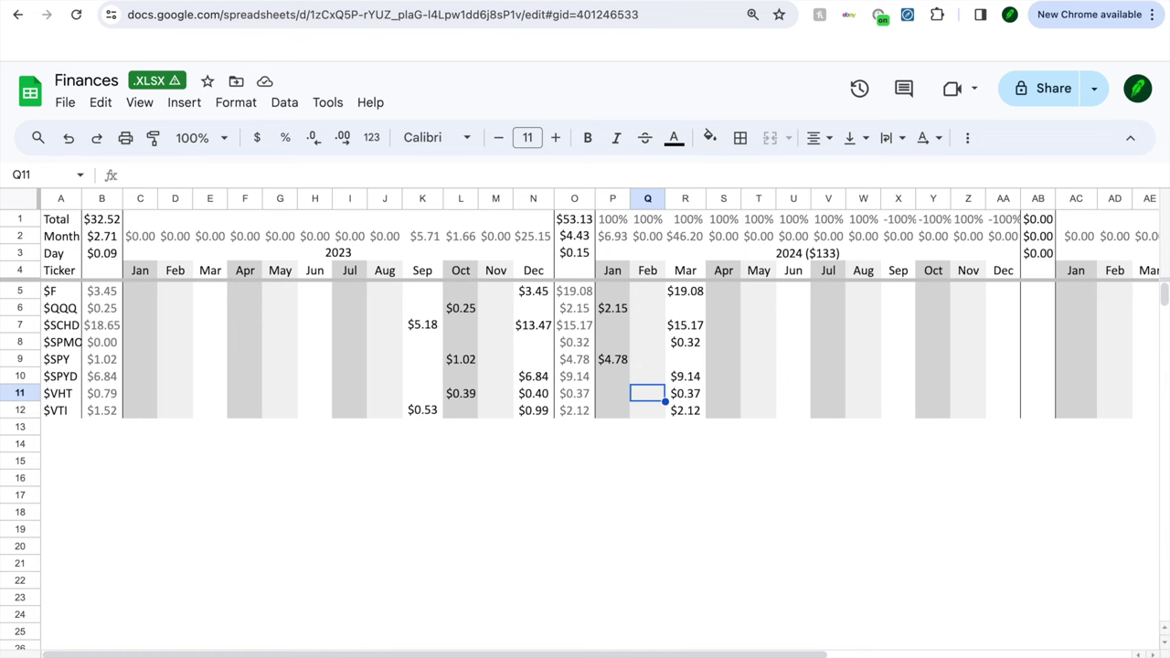
{"action": "key", "text": "alt+Down"}
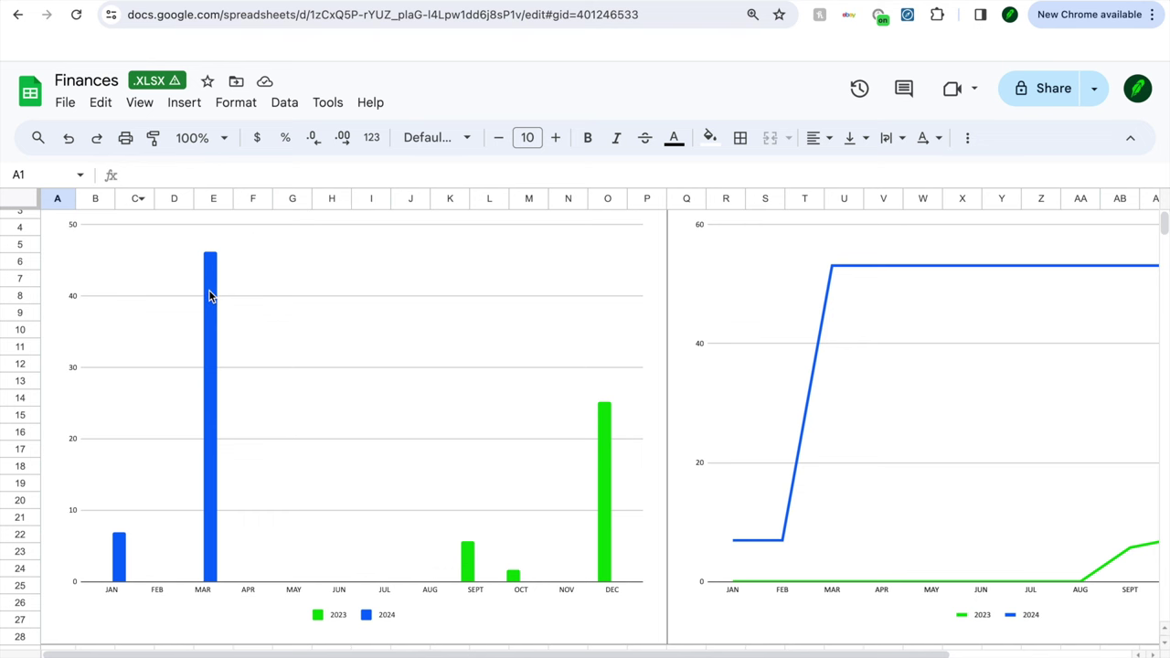
{"action": "scroll", "coordinate": [208, 294], "scroll_direction": "up", "scroll_amount": 1}
{"action": "left_click", "coordinate": [206, 344]}
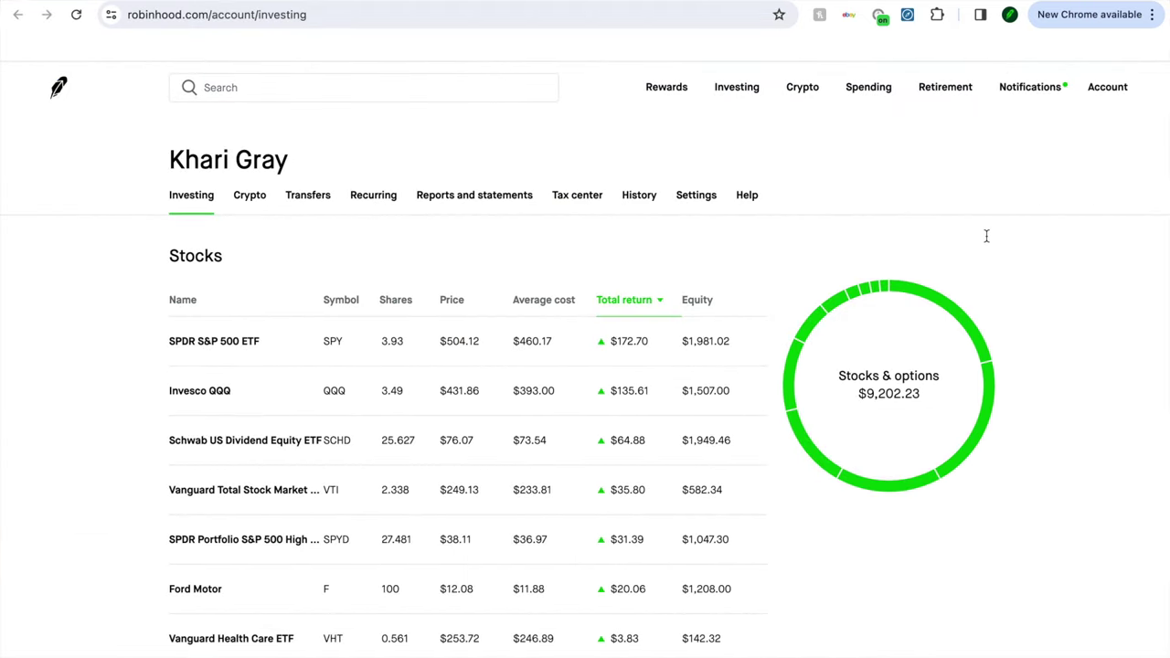
Step: Examine the Stocks & options allocation ring on the account's investing page, segment by segment, starting from SPY
{"action": "mouse_move", "coordinate": [810, 452]}
{"action": "mouse_move", "coordinate": [841, 472]}
{"action": "mouse_move", "coordinate": [961, 321]}
{"action": "mouse_move", "coordinate": [993, 415]}
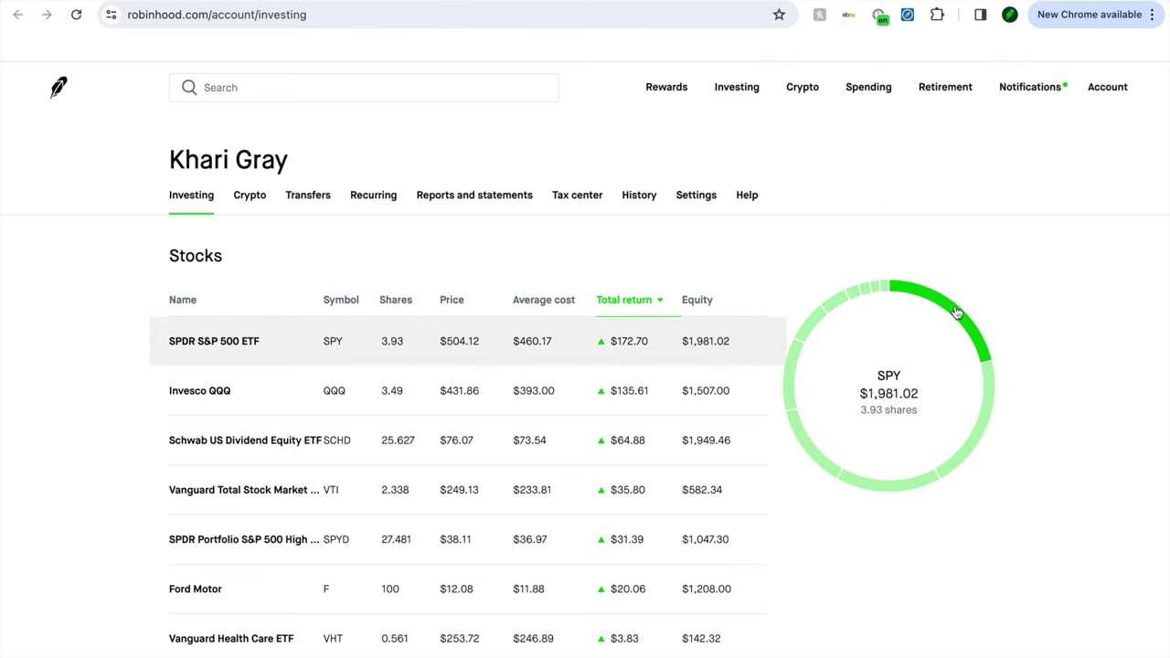
{"action": "mouse_move", "coordinate": [987, 379]}
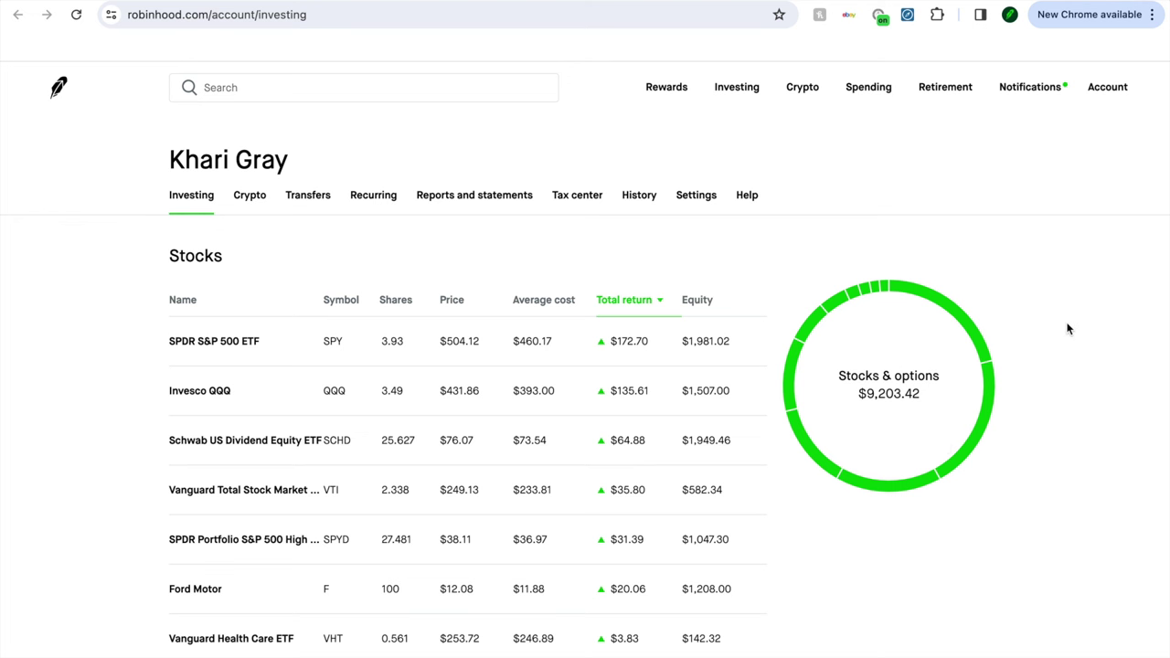
{"action": "mouse_move", "coordinate": [918, 430]}
{"action": "mouse_move", "coordinate": [875, 495]}
Step: Compare the shares, average cost, total return and equity of every holding in the Stocks table, from SPY through VICI
{"action": "scroll", "coordinate": [601, 473], "scroll_direction": "down", "scroll_amount": 2}
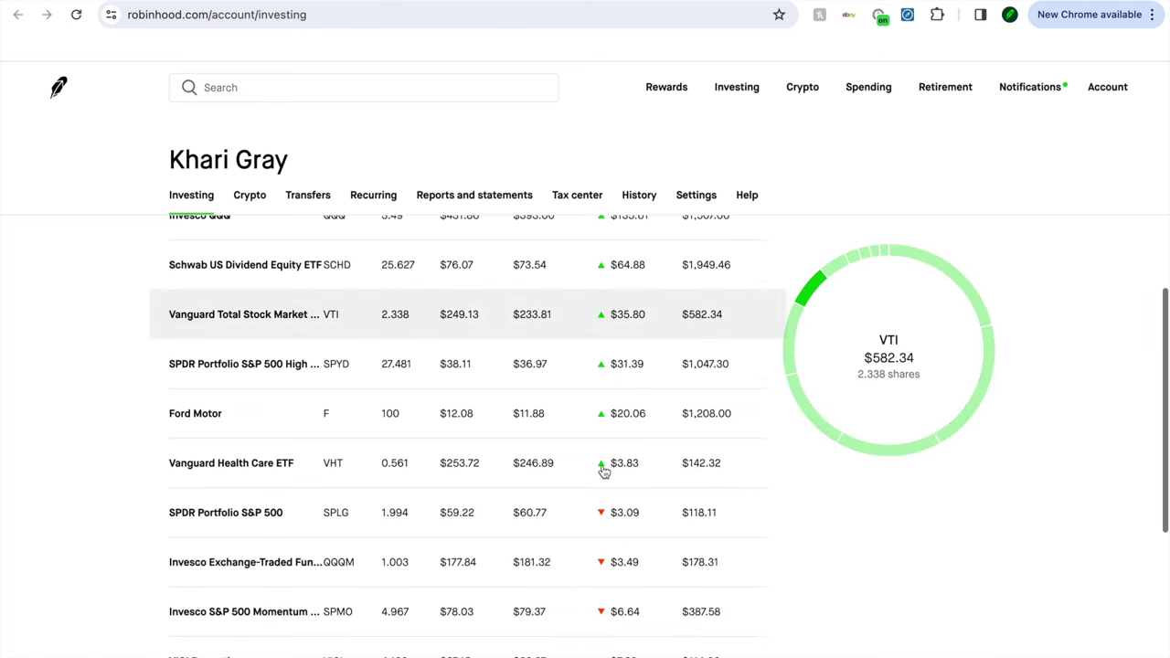
{"action": "scroll", "coordinate": [604, 471], "scroll_direction": "up", "scroll_amount": 2}
{"action": "scroll", "coordinate": [604, 470], "scroll_direction": "down", "scroll_amount": 1}
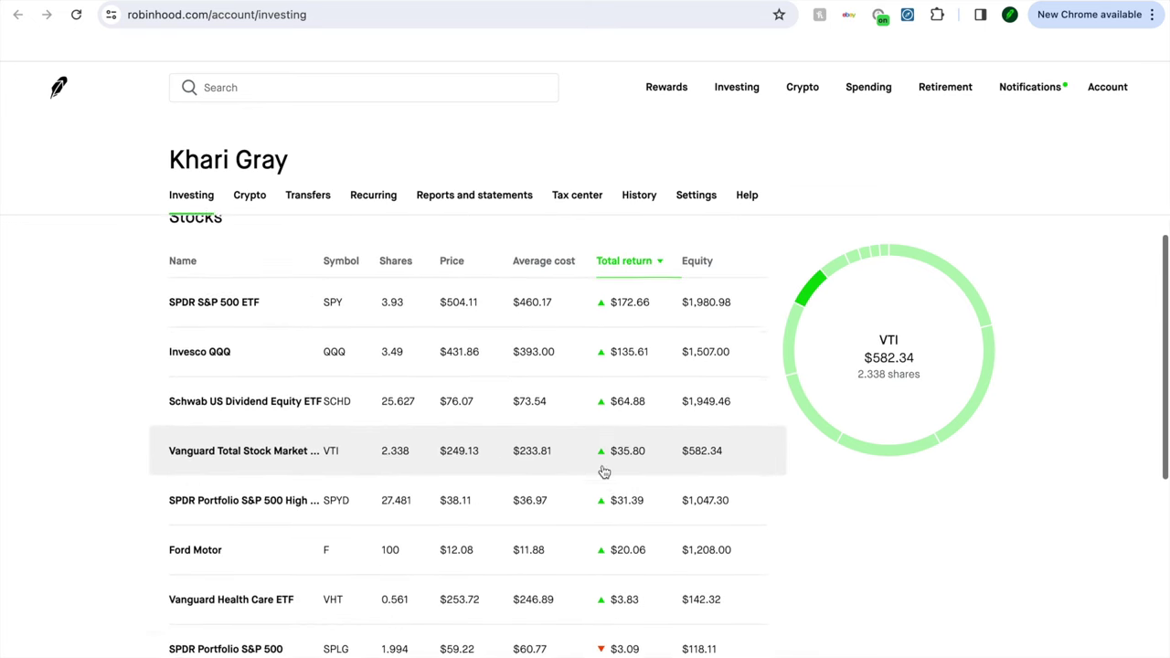
{"action": "scroll", "coordinate": [603, 471], "scroll_direction": "down", "scroll_amount": 3}
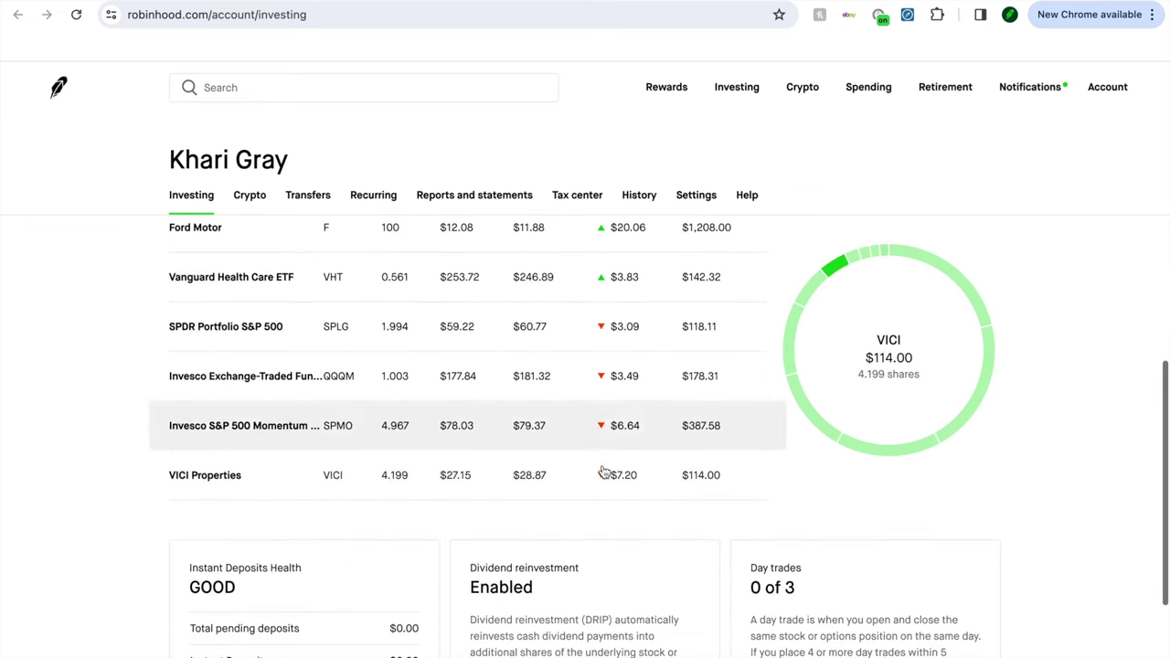
{"action": "scroll", "coordinate": [603, 470], "scroll_direction": "up", "scroll_amount": 1}
{"action": "scroll", "coordinate": [604, 471], "scroll_direction": "up", "scroll_amount": 1}
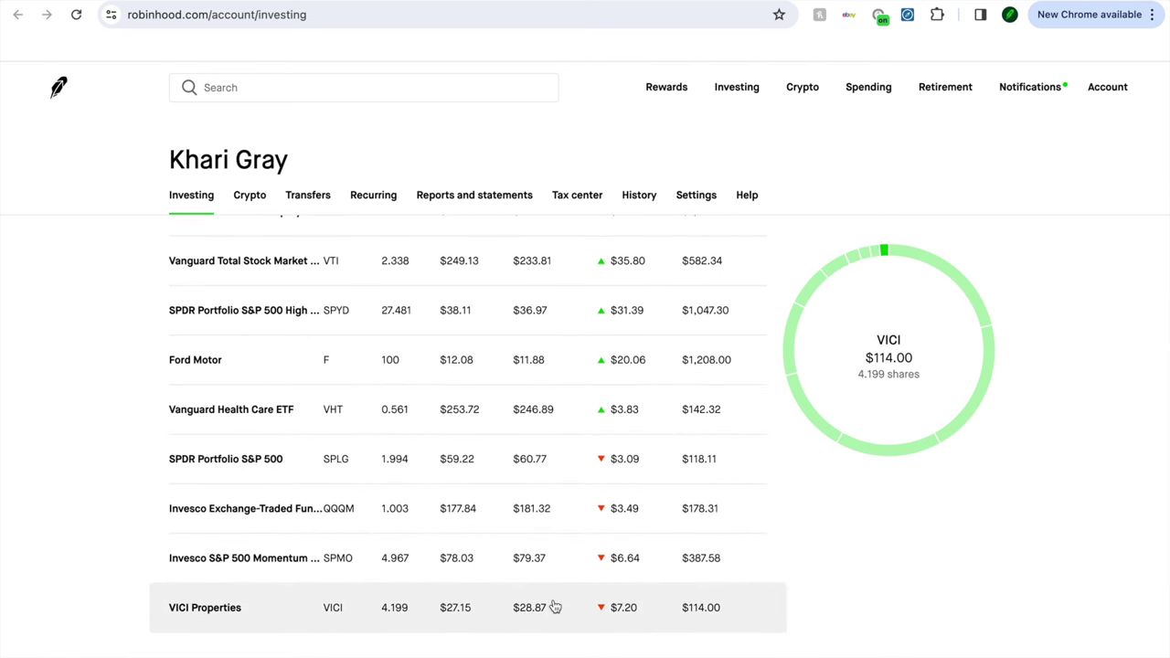
{"action": "scroll", "coordinate": [555, 607], "scroll_direction": "up", "scroll_amount": 3}
{"action": "scroll", "coordinate": [555, 606], "scroll_direction": "up", "scroll_amount": 2}
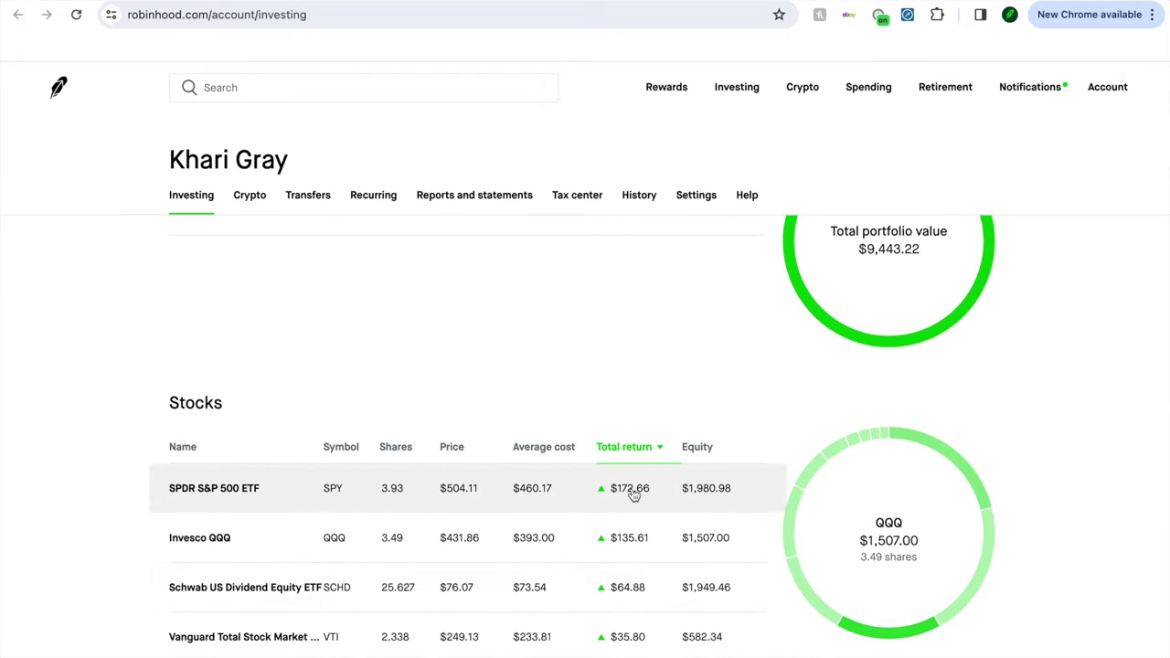
{"action": "scroll", "coordinate": [656, 469], "scroll_direction": "down", "scroll_amount": 5}
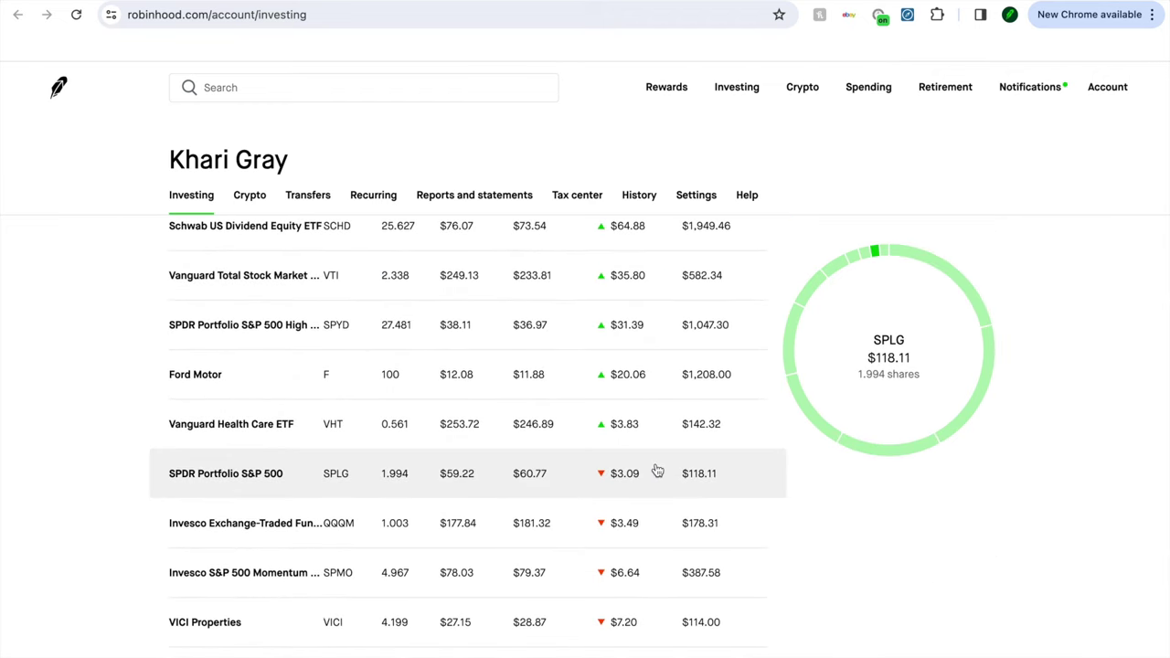
Step: Switch to the Finances spreadsheet in Google Sheets and check the contribution balance in B3 alongside the April deposit allocations
{"action": "key", "text": "ctrl+Left"}
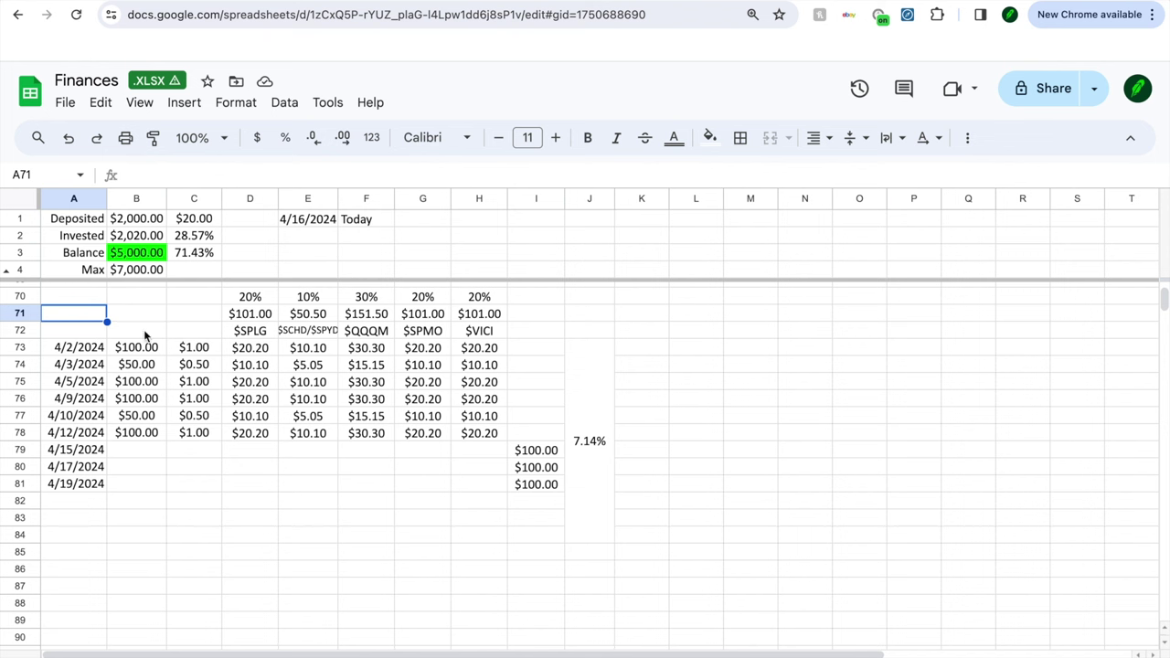
{"action": "left_click", "coordinate": [128, 256]}
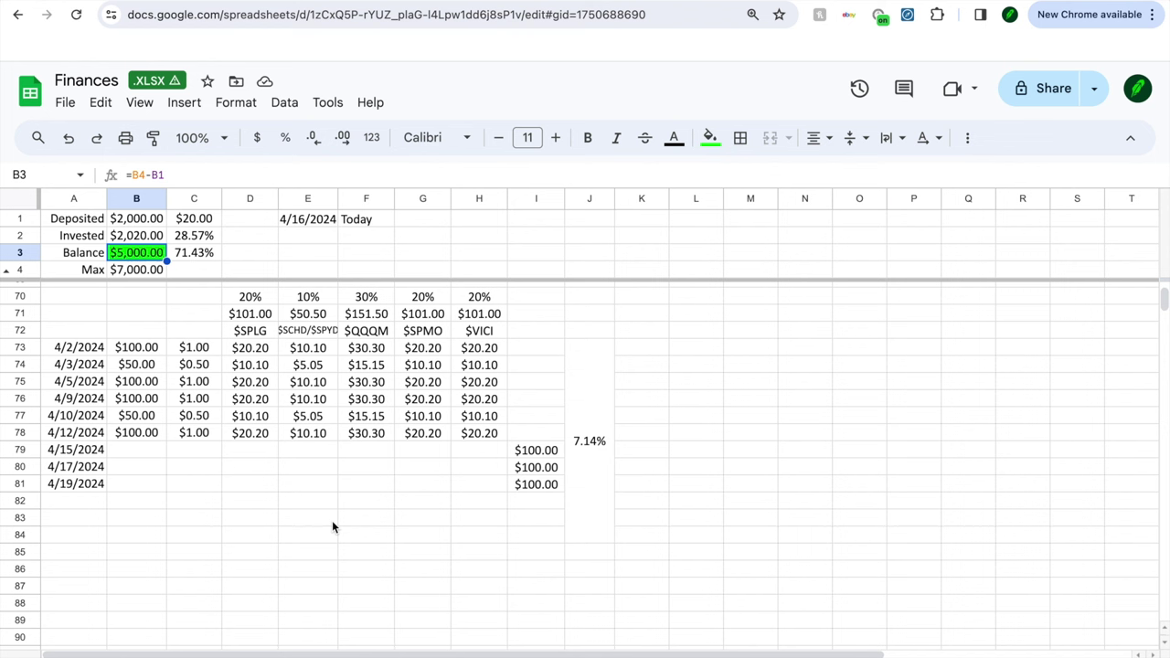
Step: Return to Robinhood's retirement page, review the Roth IRA's stock list and display the account's performance chart for all time
{"action": "key", "text": "ctrl+Left"}
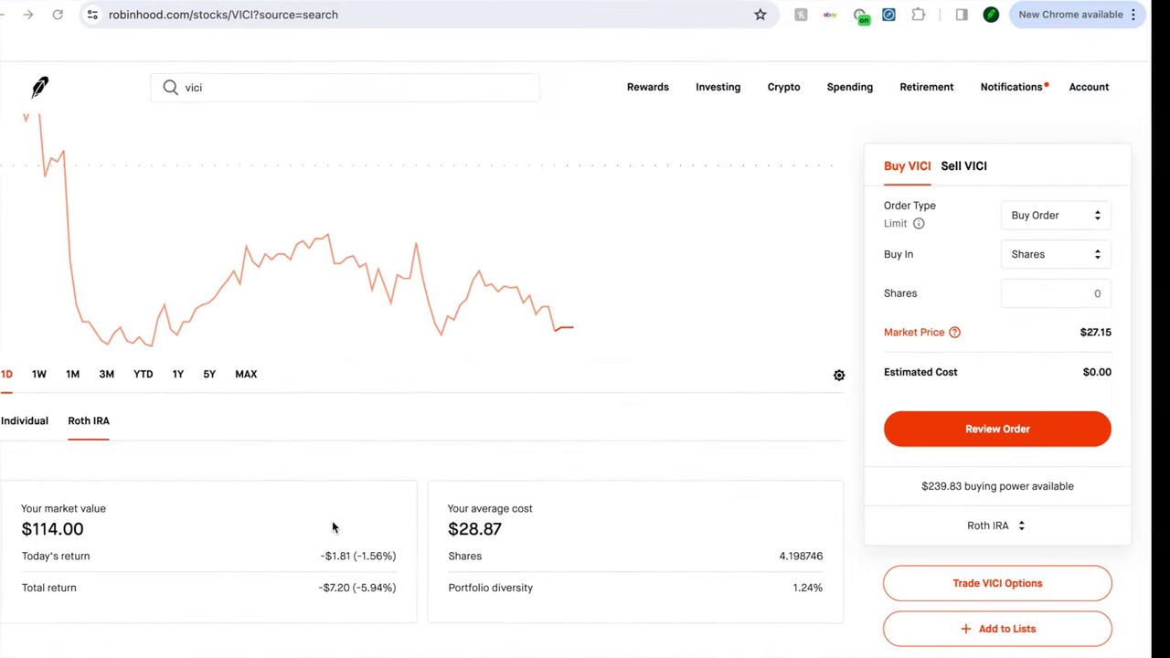
{"action": "left_click", "coordinate": [945, 87]}
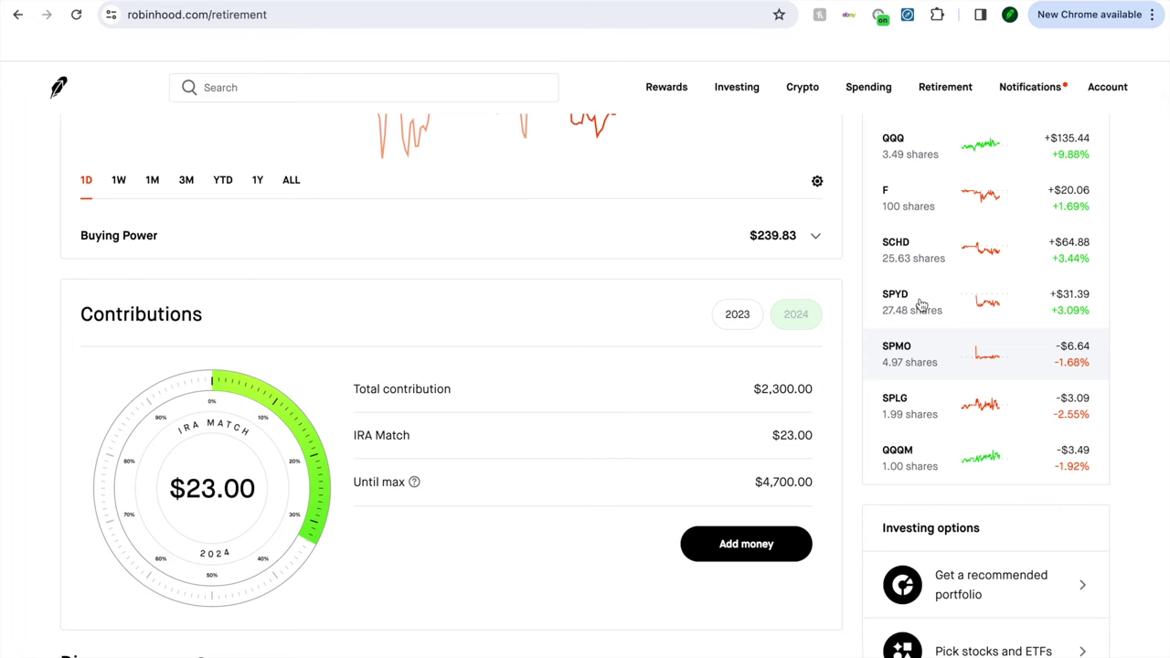
{"action": "scroll", "coordinate": [921, 304], "scroll_direction": "up", "scroll_amount": 3}
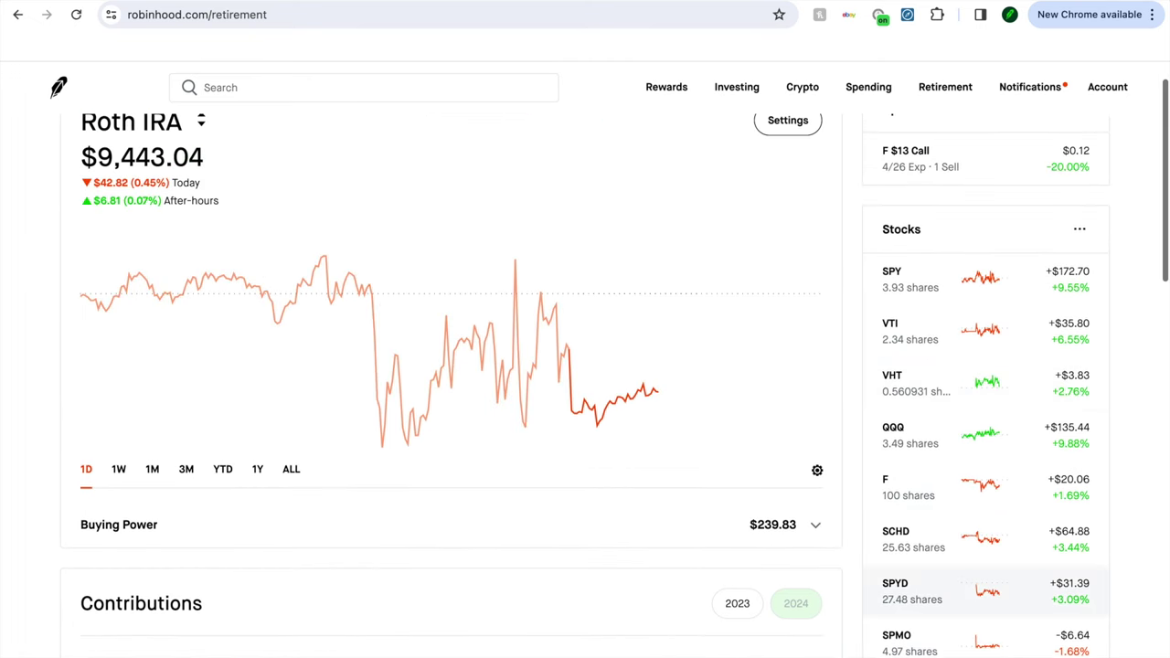
{"action": "scroll", "coordinate": [910, 428], "scroll_direction": "down", "scroll_amount": 1}
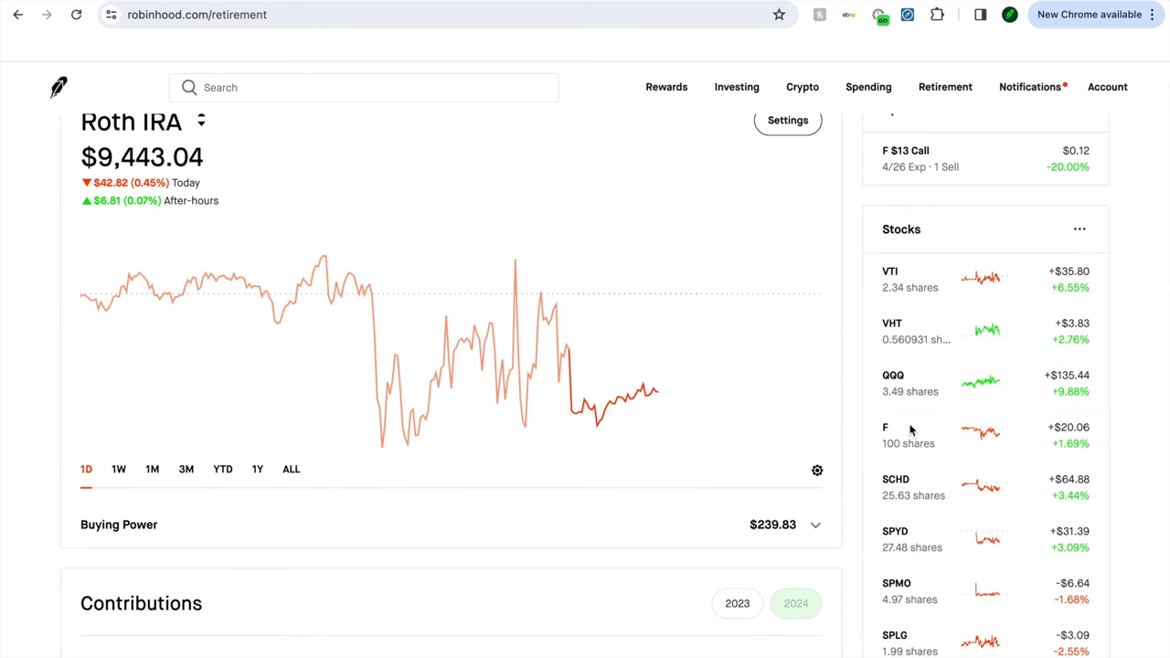
{"action": "scroll", "coordinate": [909, 428], "scroll_direction": "up", "scroll_amount": 1}
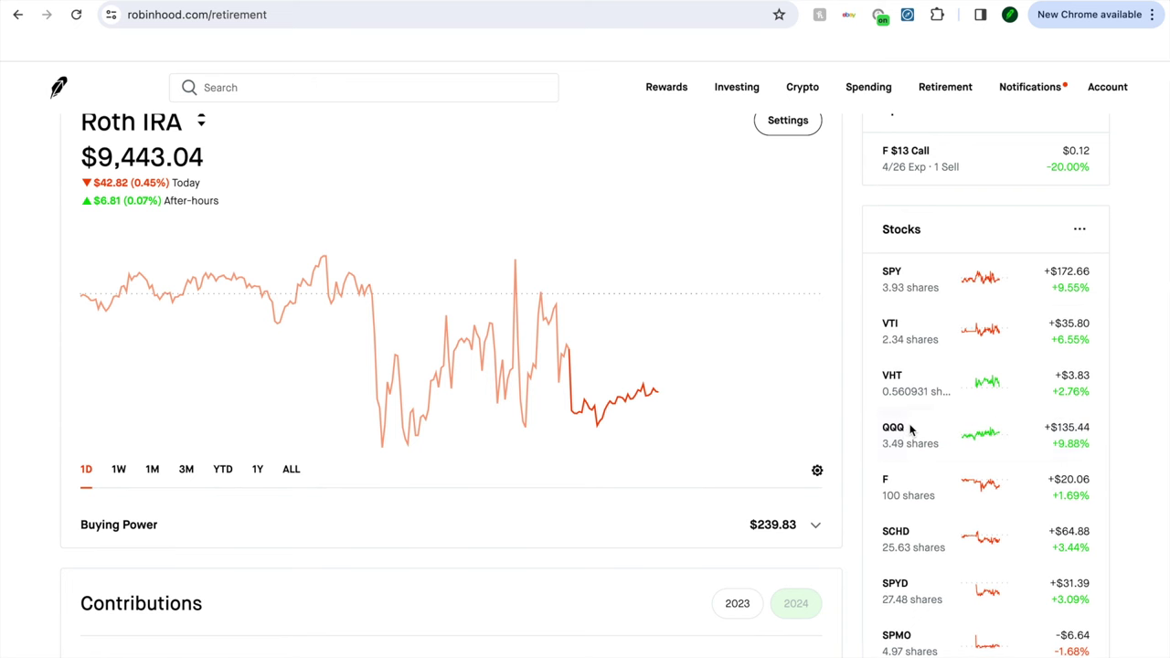
{"action": "left_click", "coordinate": [308, 480]}
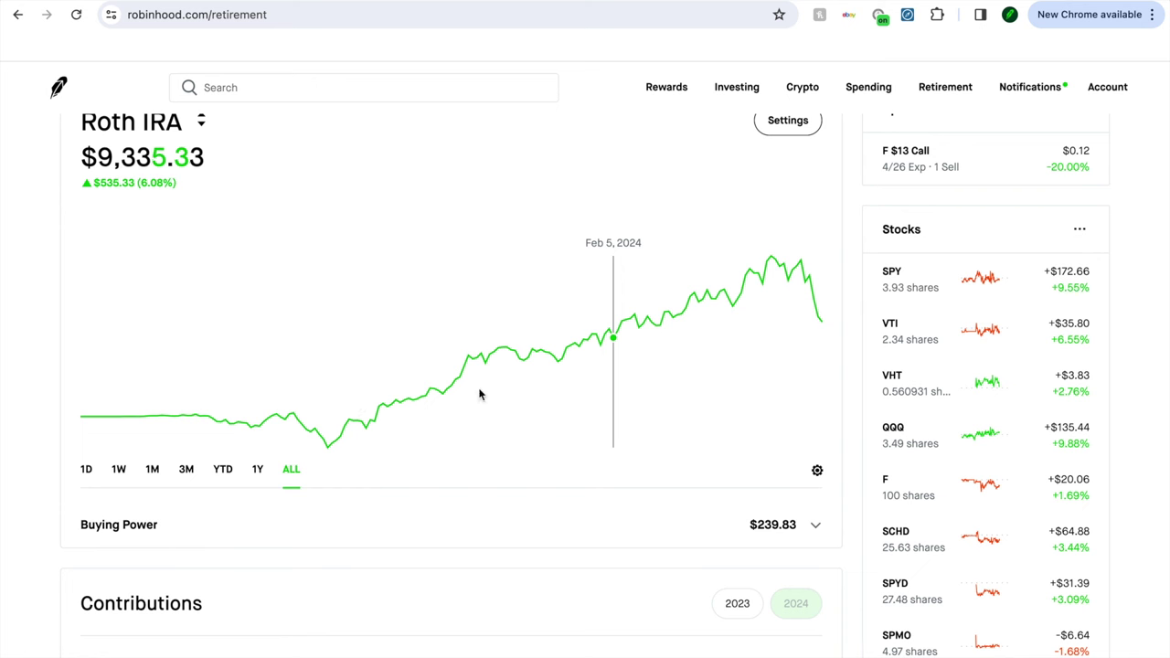